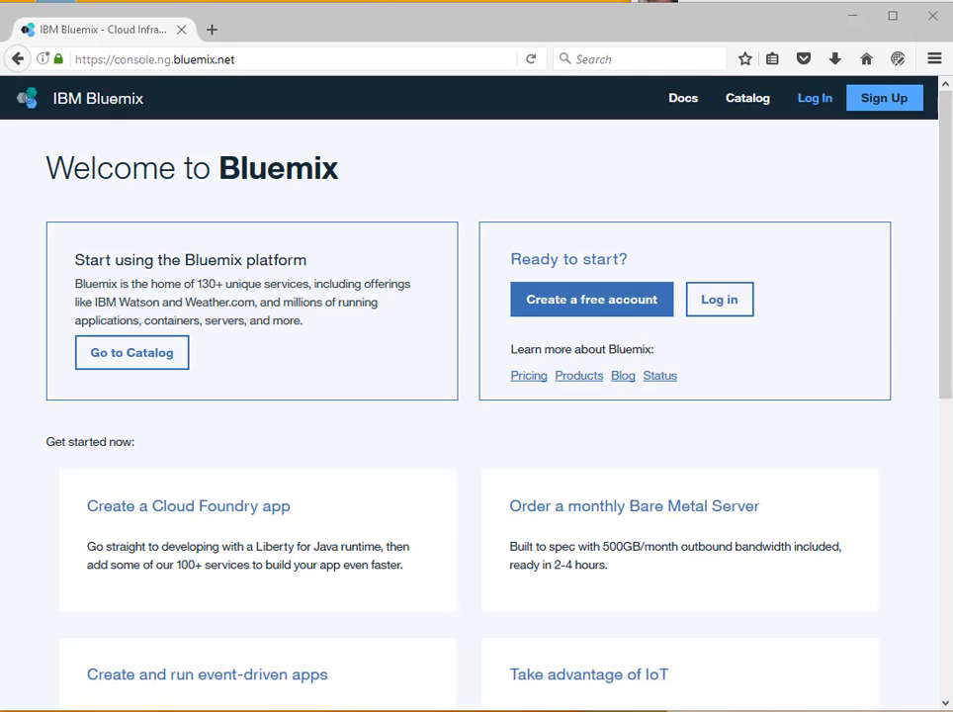
# Log in to IBM Bluemix with the IBMid and the account password.
pyautogui.click(817, 101)
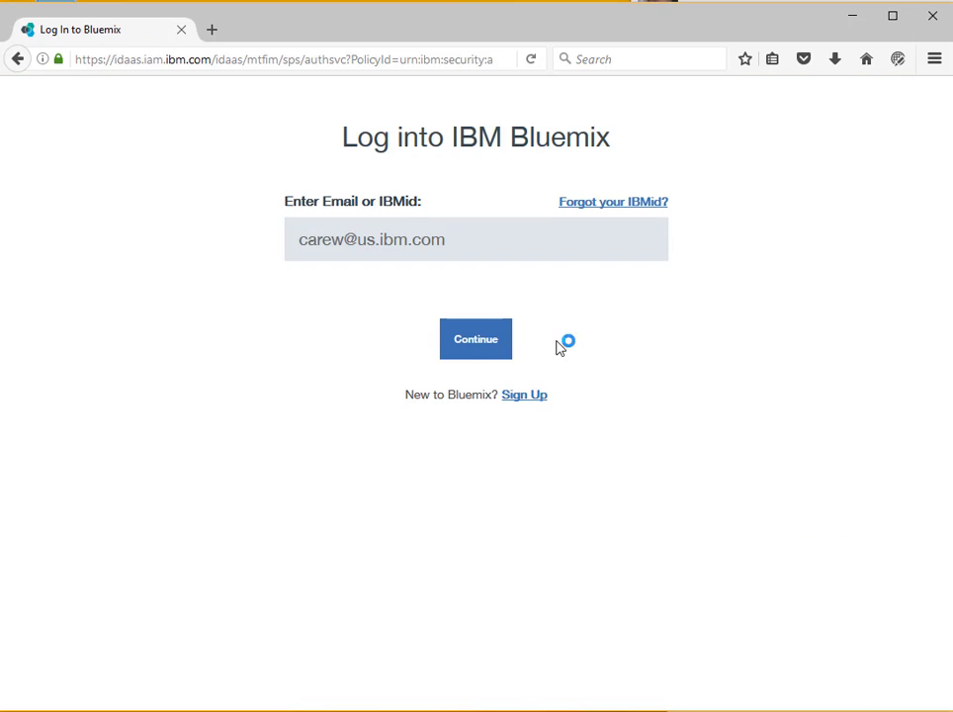
pyautogui.click(477, 340)
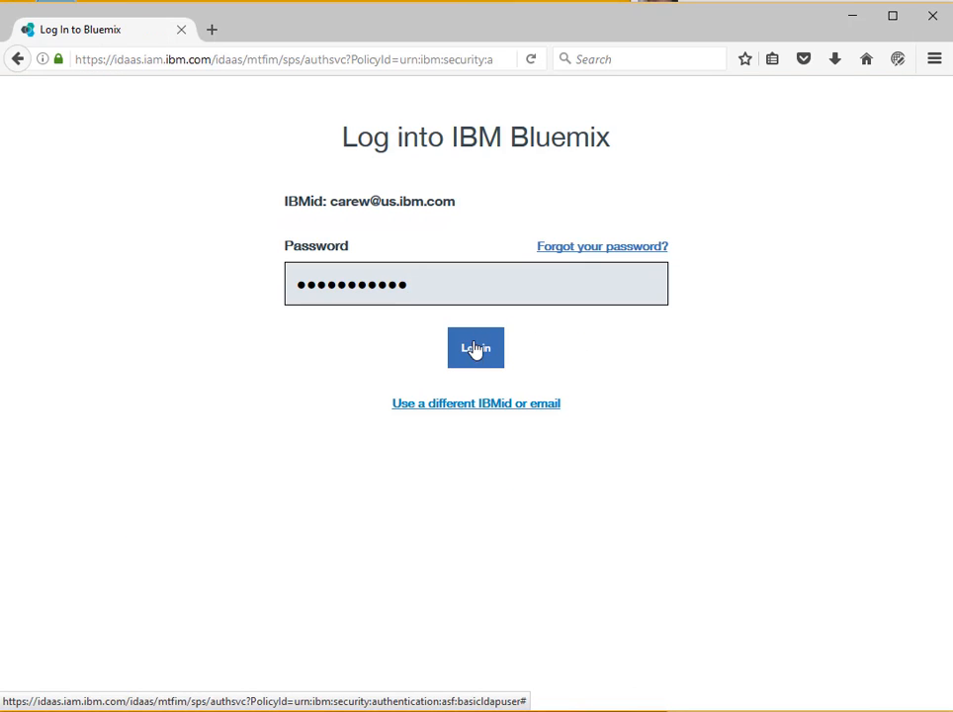
pyautogui.click(476, 358)
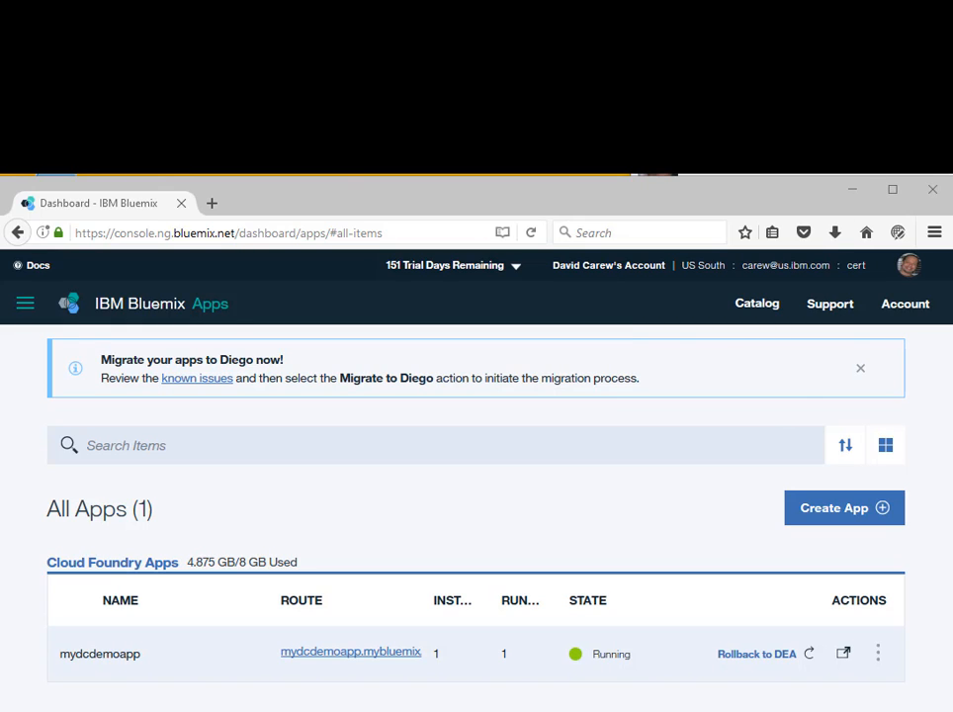
# Create a dashDB for Analytics service on the Entry plan from the services catalog.
pyautogui.click(100, 654)
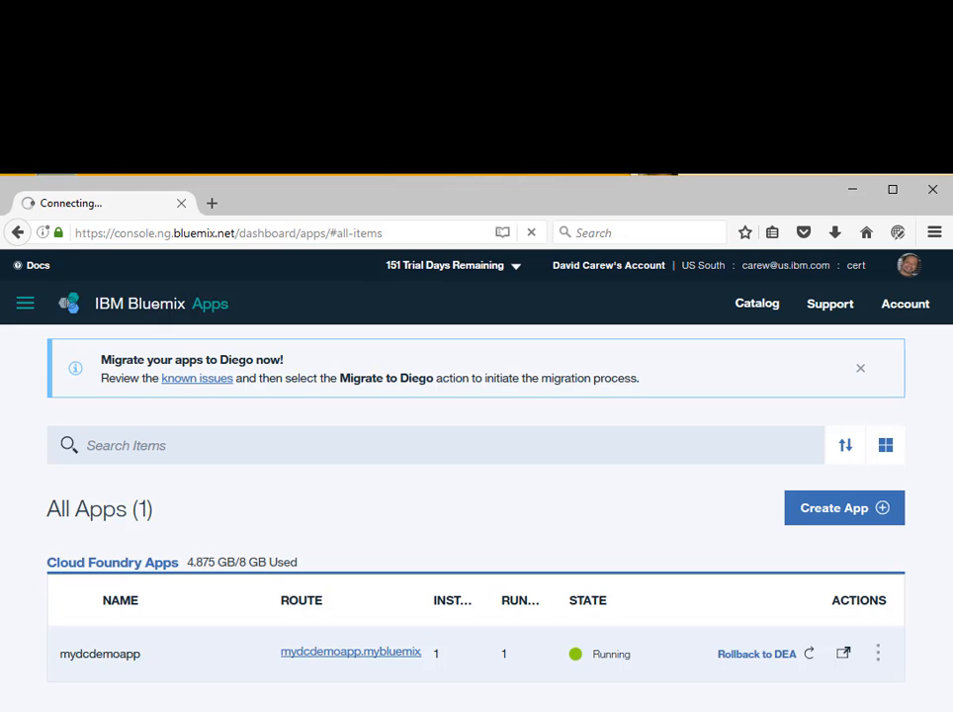
pyautogui.click(607, 530)
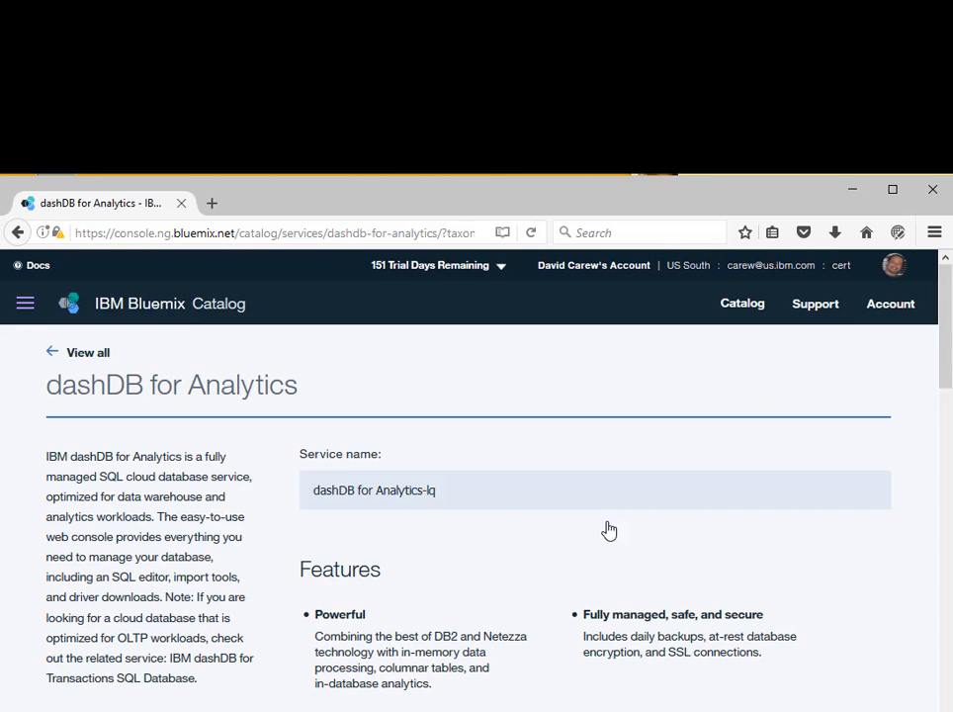
pyautogui.click(828, 709)
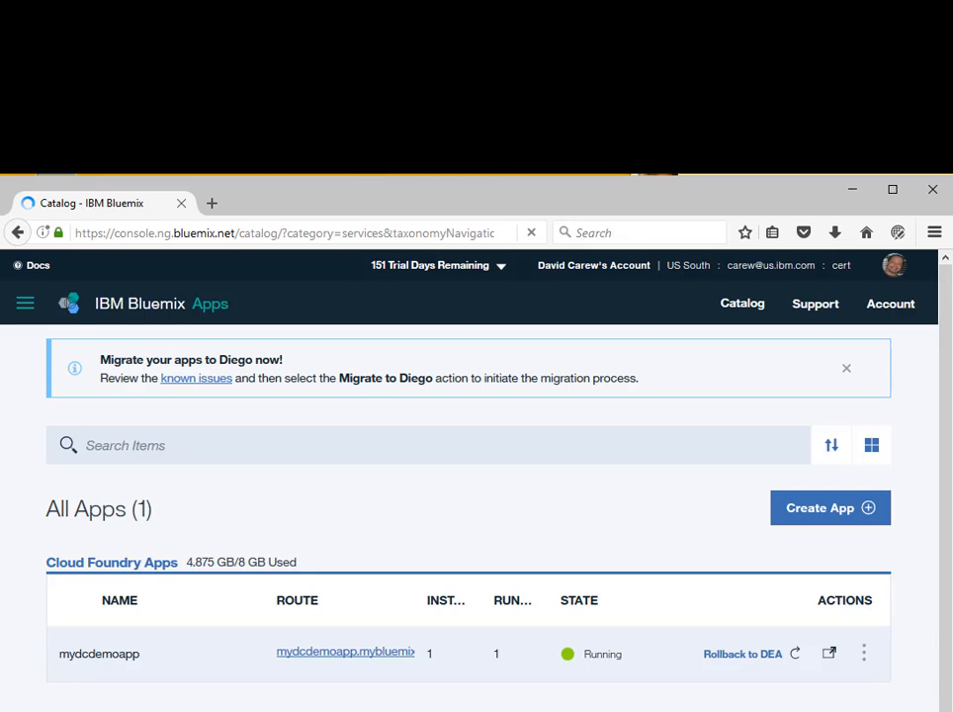
# Create a Cloudant NoSQL DB service on the Lite plan and a Data Connect service on the Starter-GA plan, and return to the services list.
pyautogui.click(376, 697)
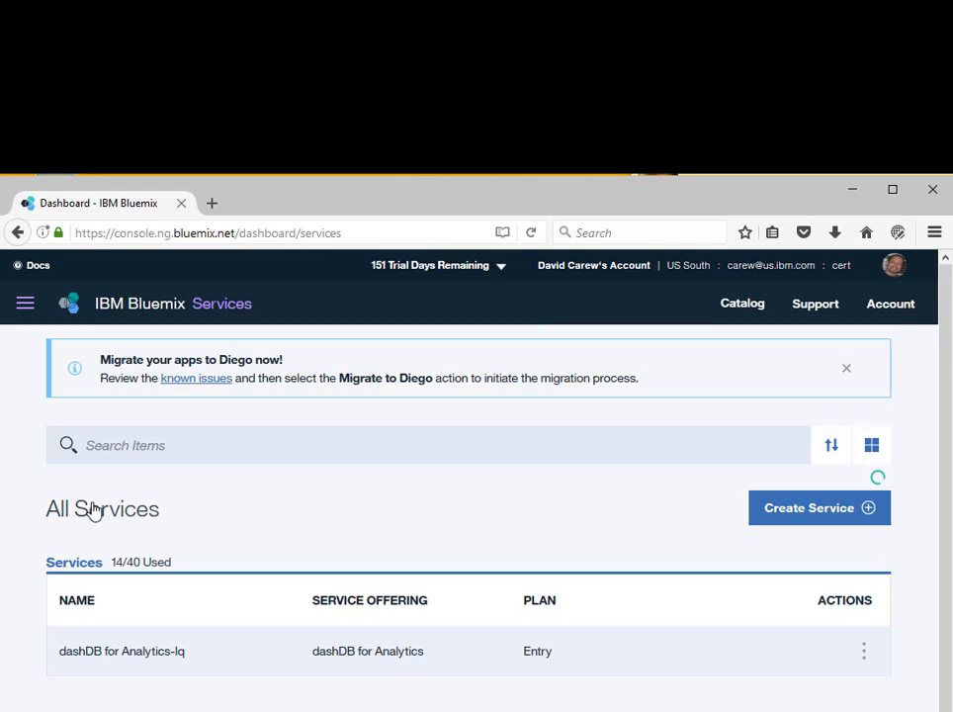
pyautogui.click(822, 518)
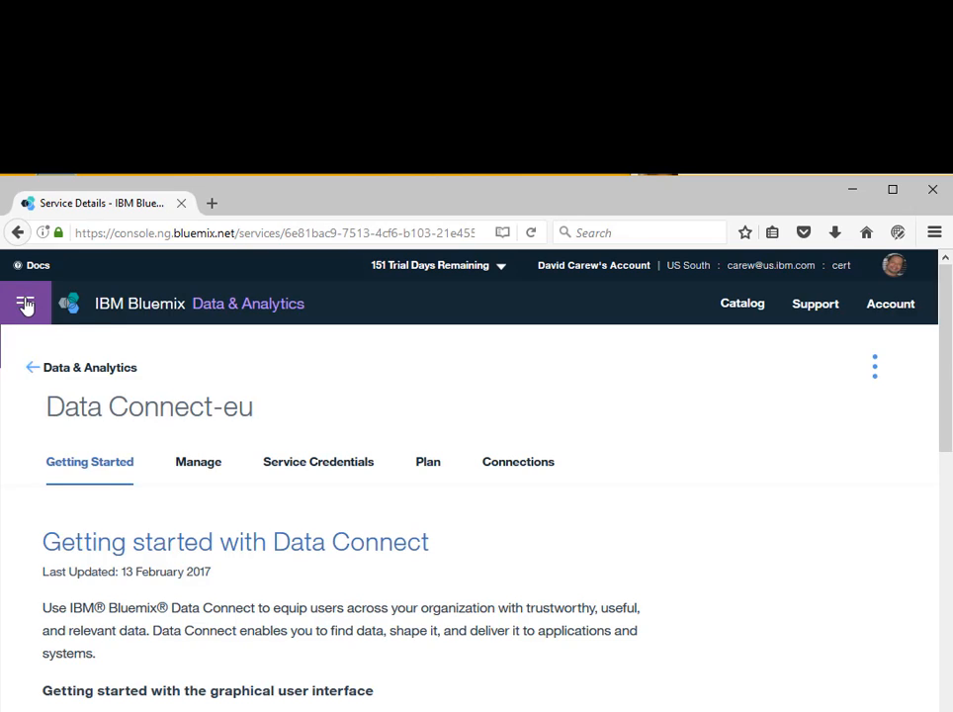
pyautogui.click(24, 307)
pyautogui.click(72, 515)
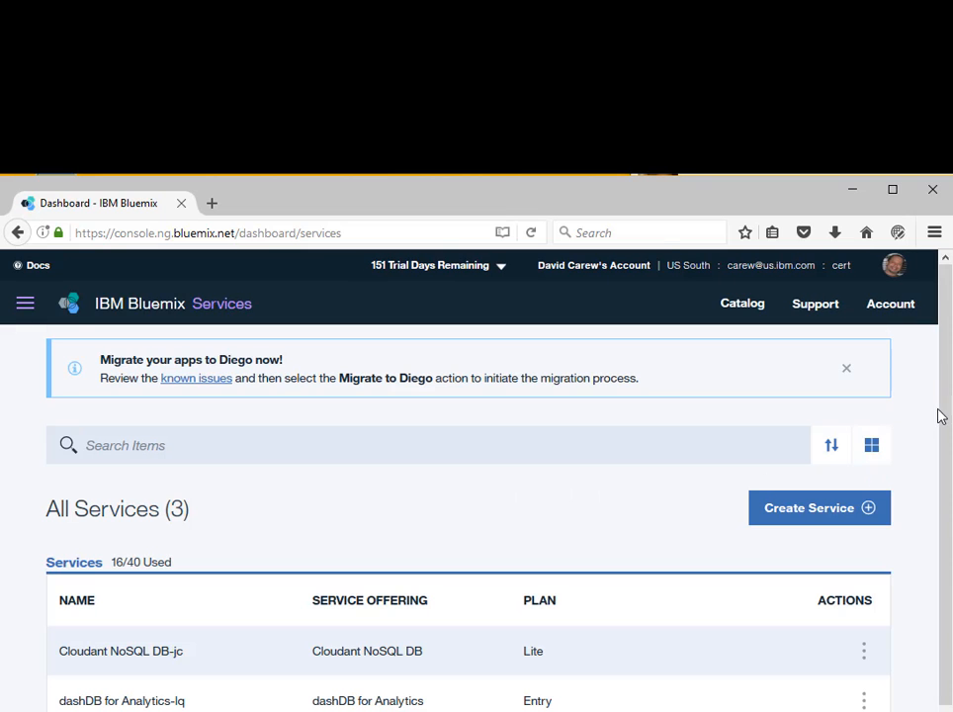
pyautogui.moveTo(942, 416); pyautogui.dragTo(936, 551)
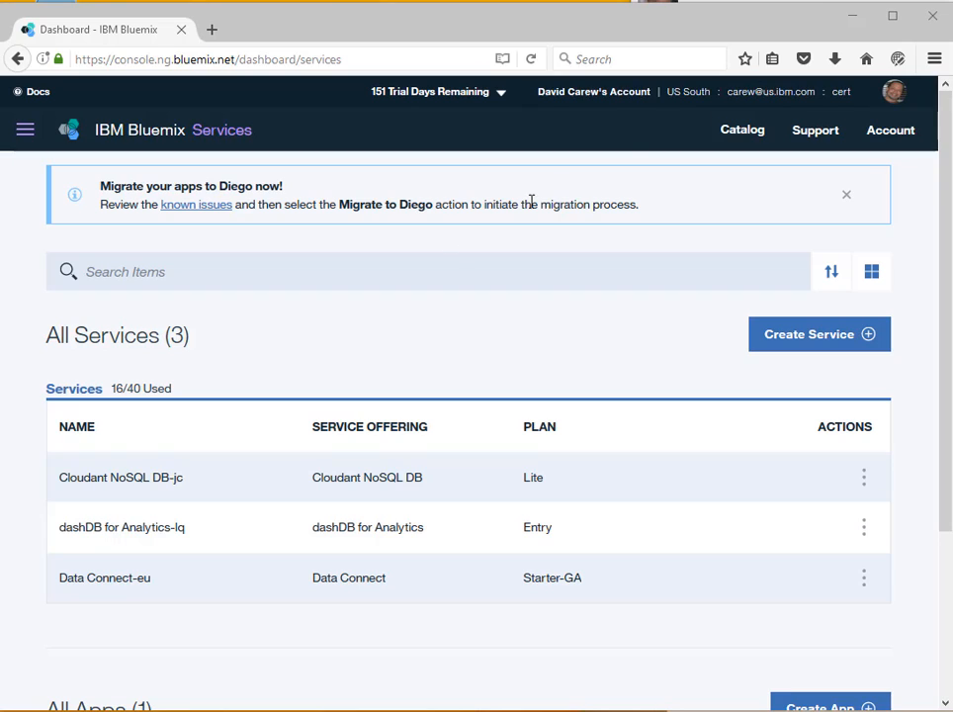
# View the full contents of Credentials-1 for the Cloudant NoSQL DB service.
pyautogui.click(127, 484)
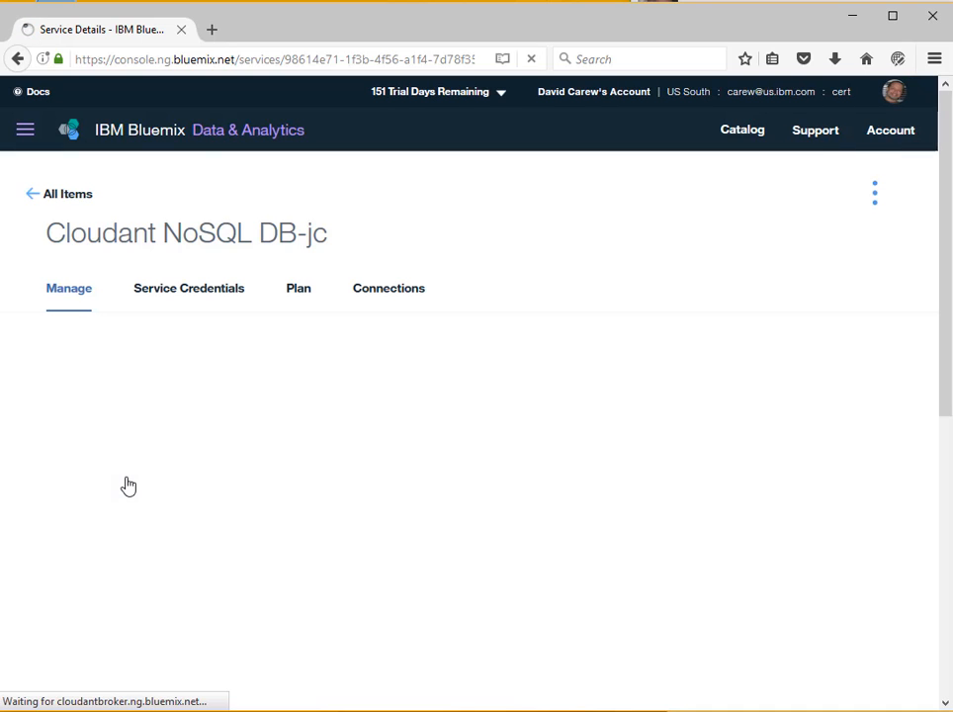
pyautogui.click(187, 293)
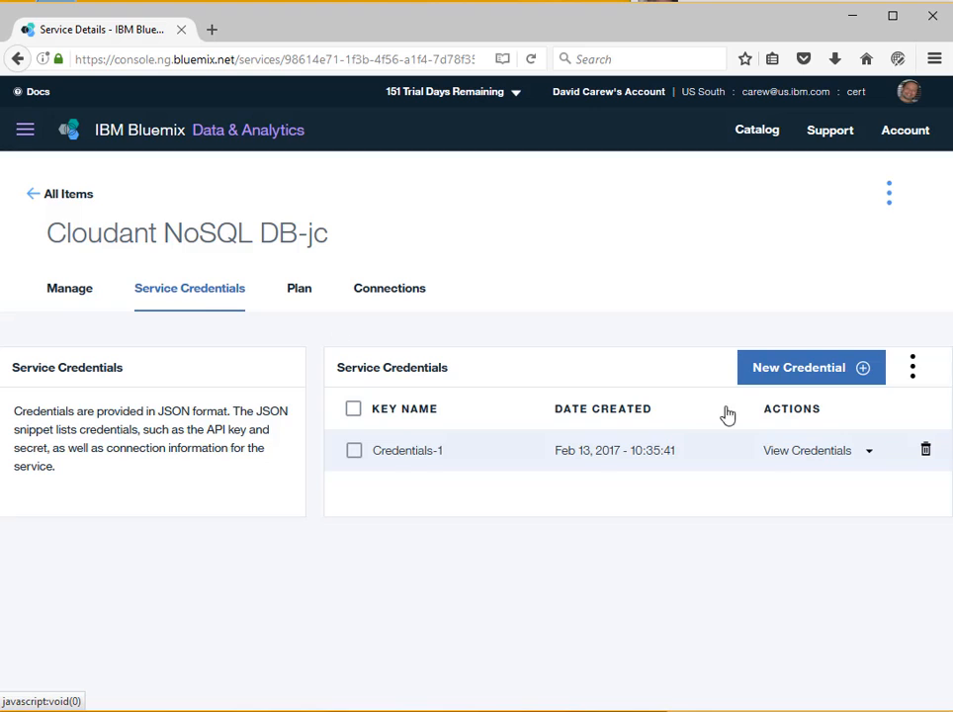
pyautogui.click(802, 451)
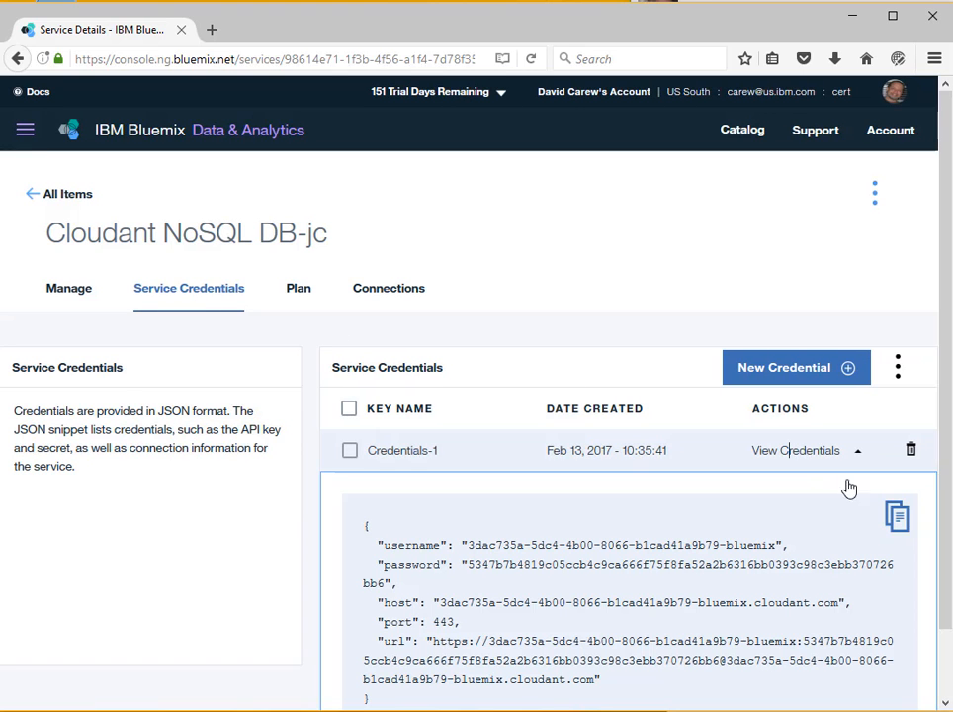
pyautogui.moveTo(948, 491); pyautogui.dragTo(942, 574)
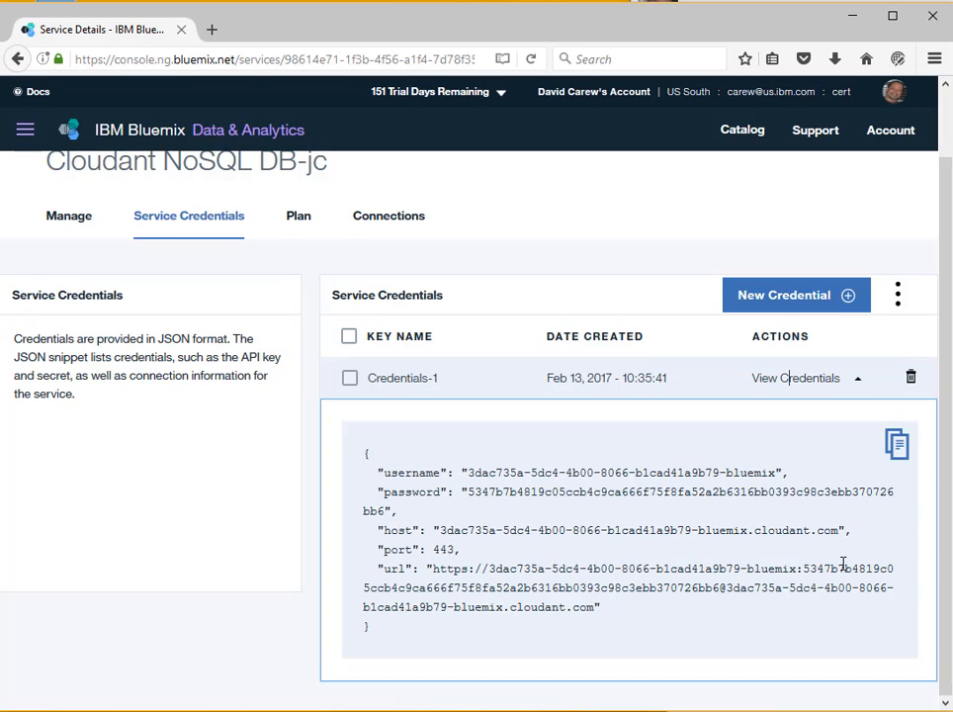
pyautogui.click(645, 558)
pyautogui.scroll(2, 69, 204)
# Add a new service credential named Credentials-1 to the dashDB for Analytics service and display its contents.
pyautogui.click(68, 198)
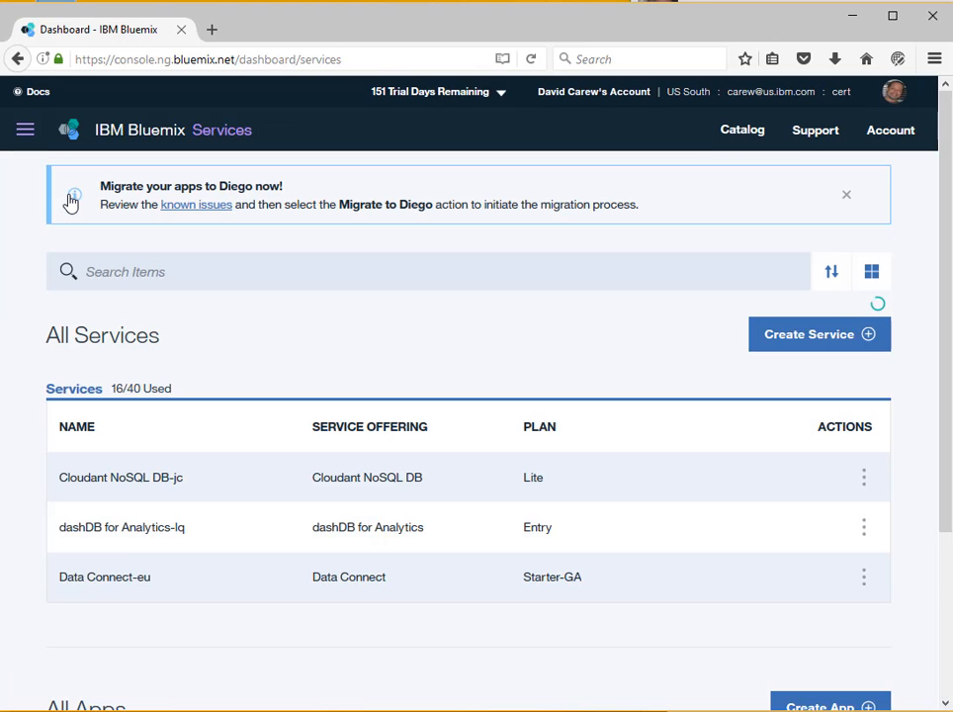
pyautogui.click(99, 544)
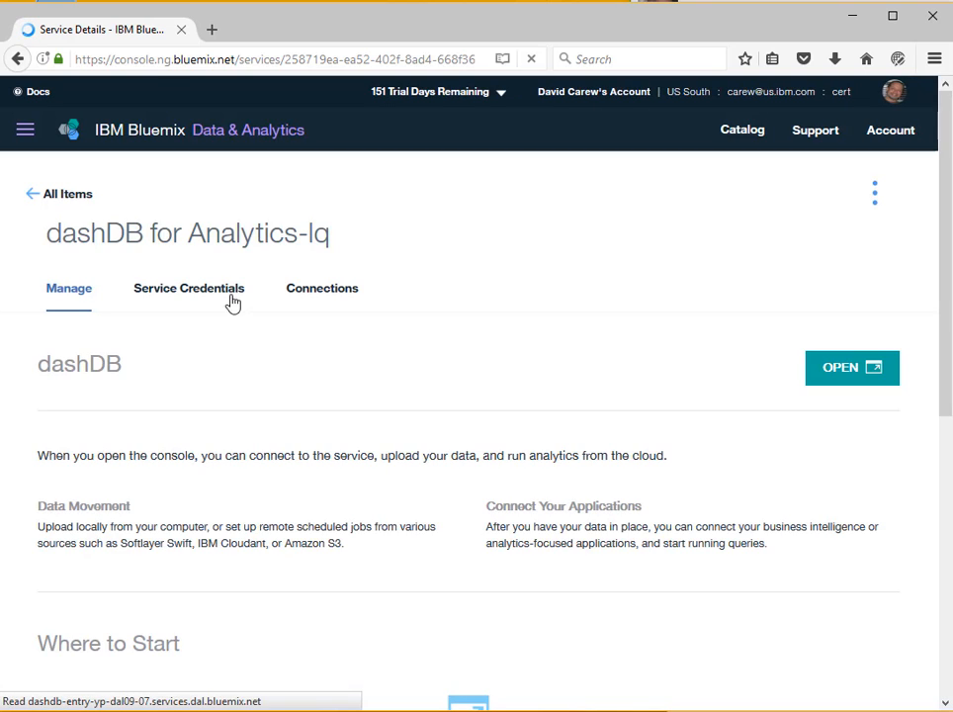
pyautogui.click(224, 292)
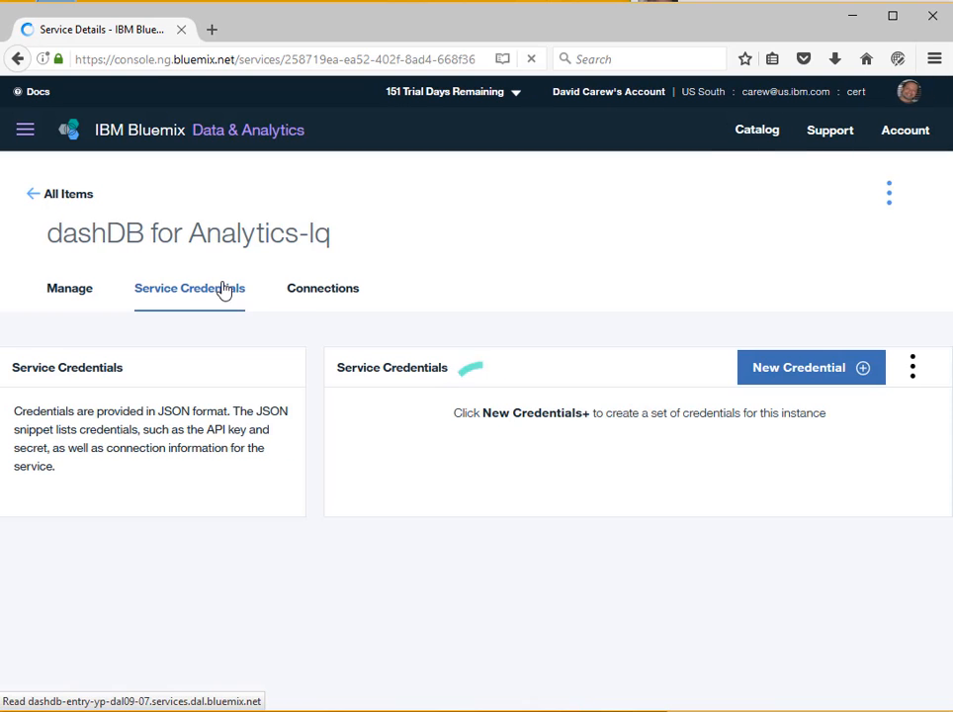
pyautogui.click(861, 371)
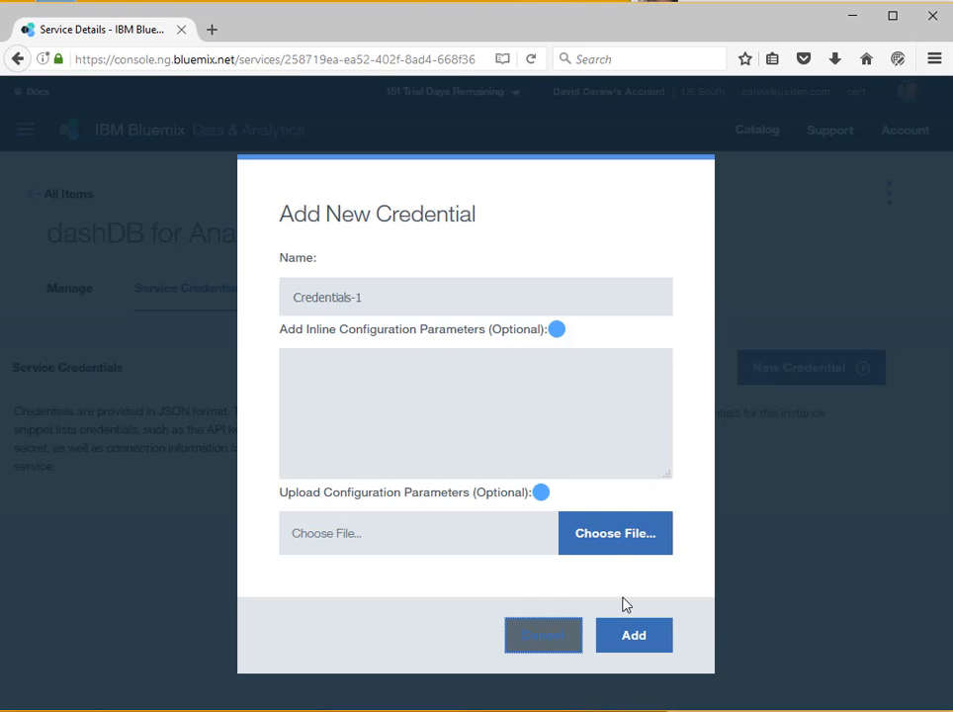
pyautogui.click(632, 634)
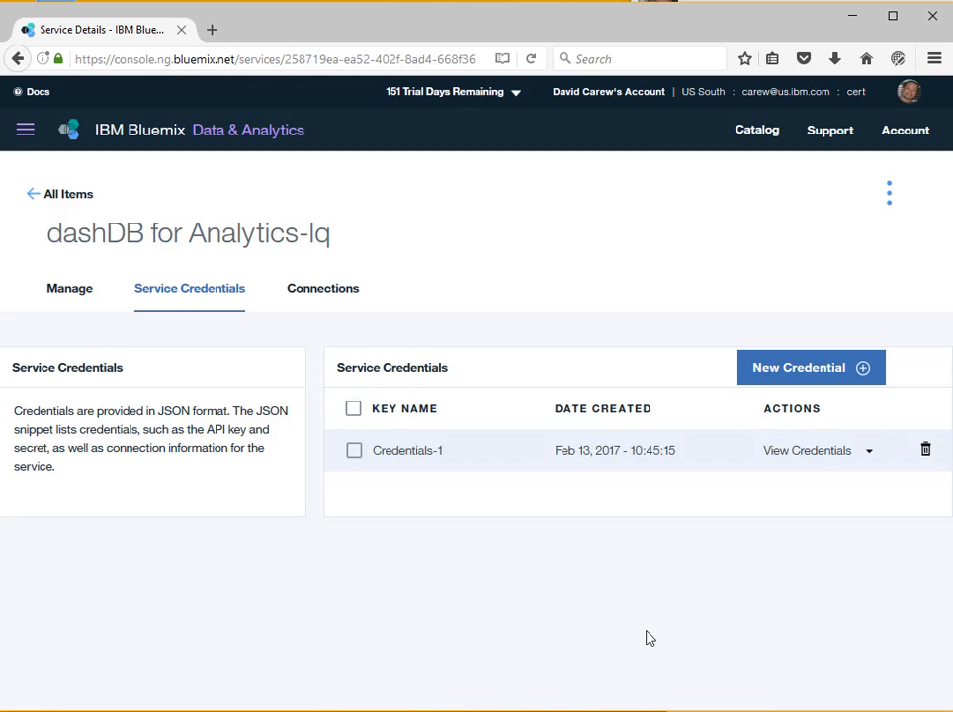
pyautogui.click(810, 452)
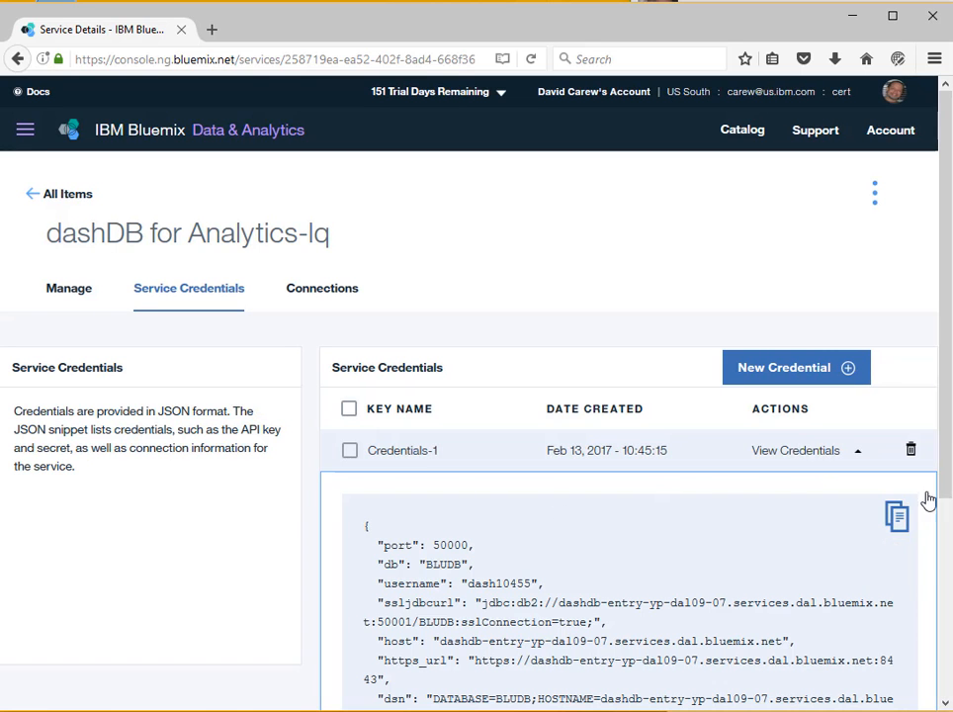
pyautogui.moveTo(944, 484); pyautogui.dragTo(921, 655)
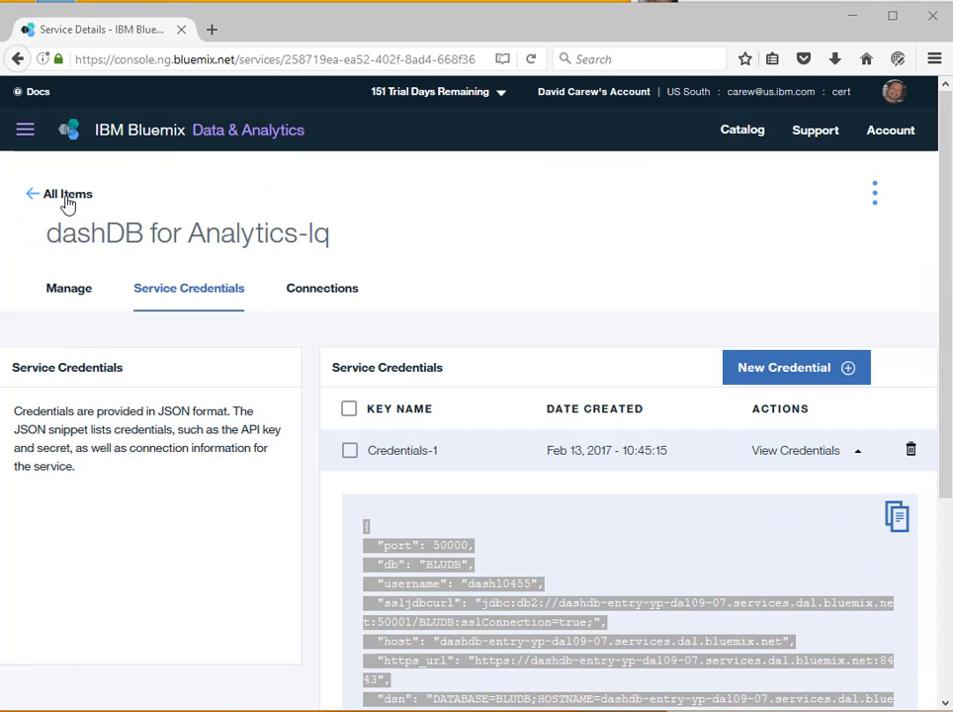
# Launch the Data Connect console from the Data Connect service and dismiss its welcome tour.
pyautogui.click(68, 205)
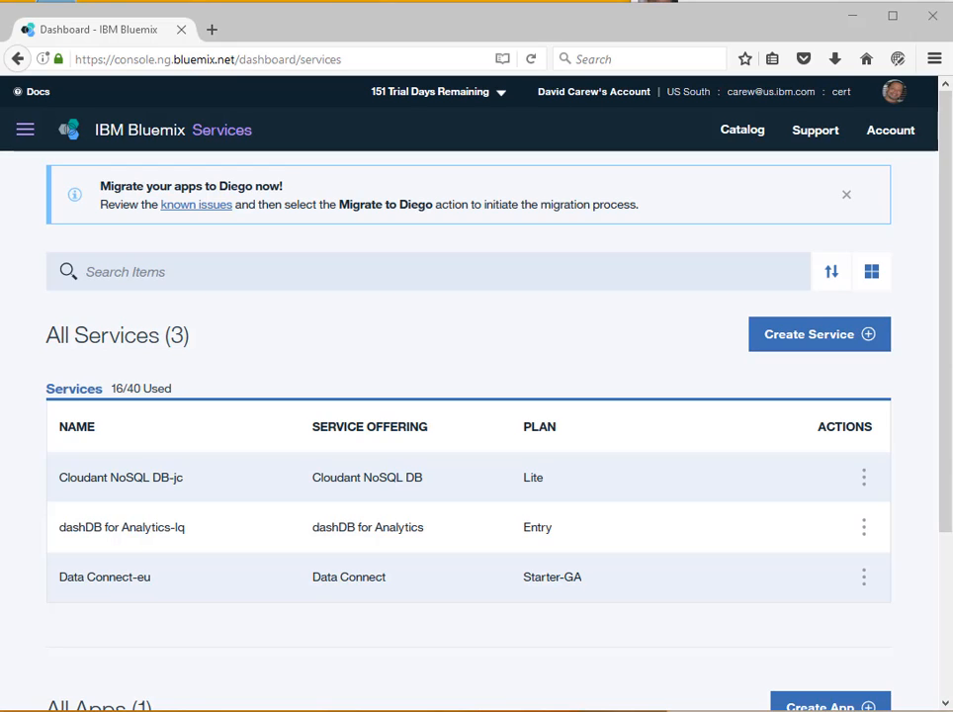
pyautogui.click(87, 590)
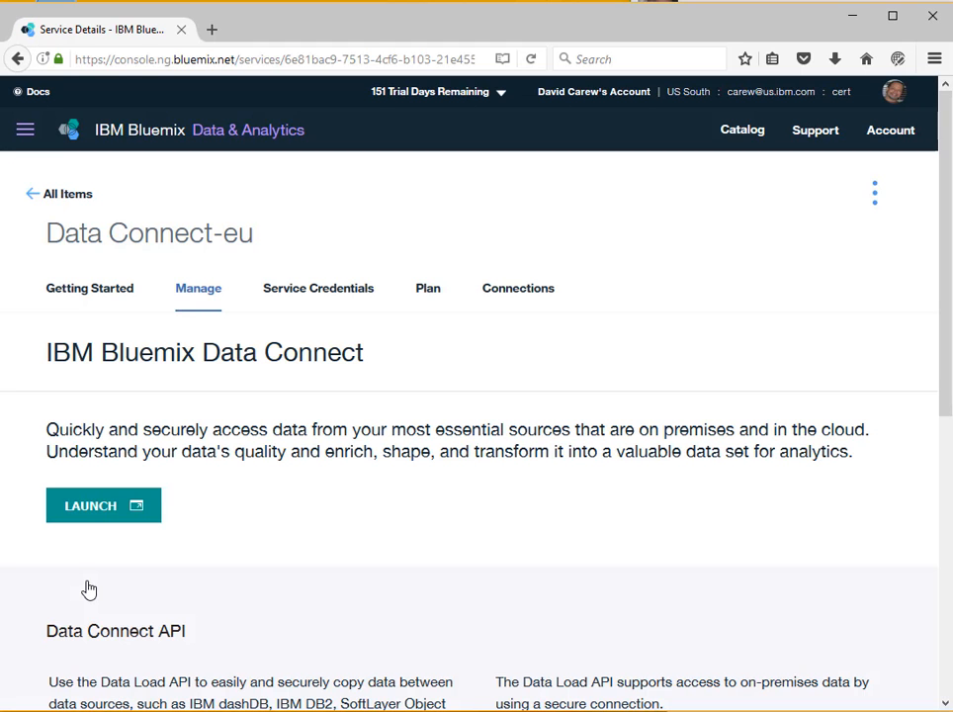
pyautogui.click(117, 516)
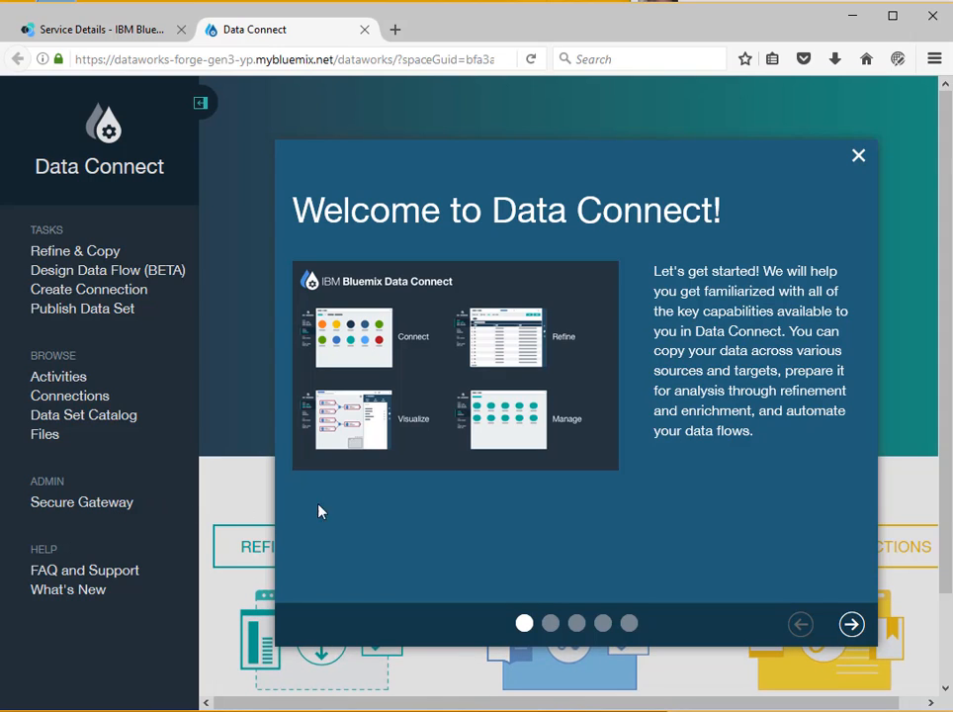
pyautogui.click(859, 157)
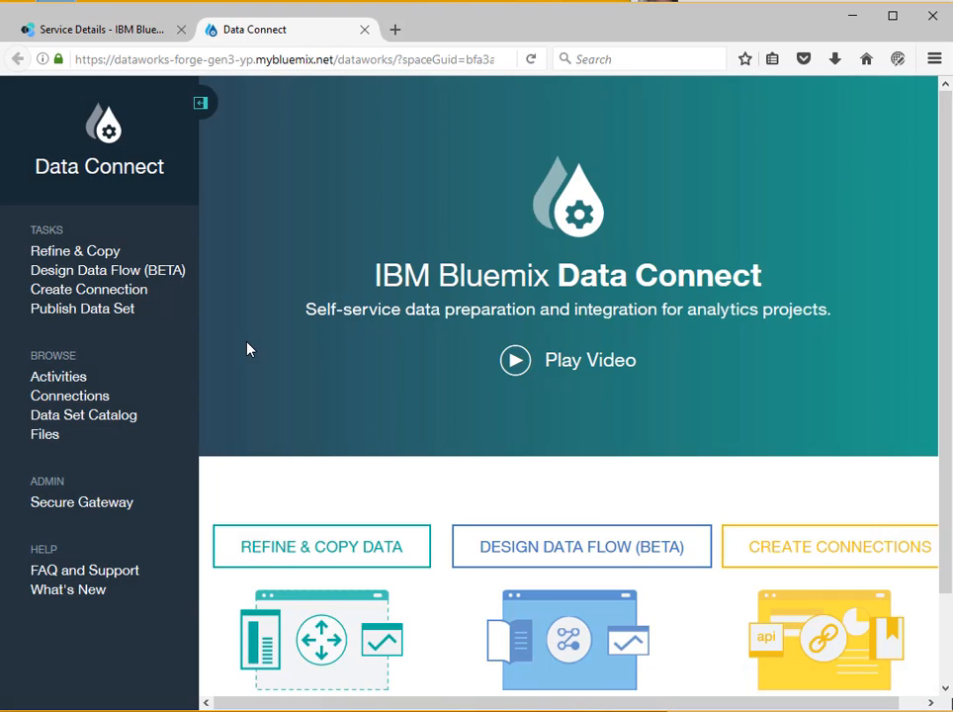
# Create an IBM dashDB connection named mydashDB to database BLUDB, using the hostname, username and password from the dashDB service credentials.
pyautogui.click(111, 291)
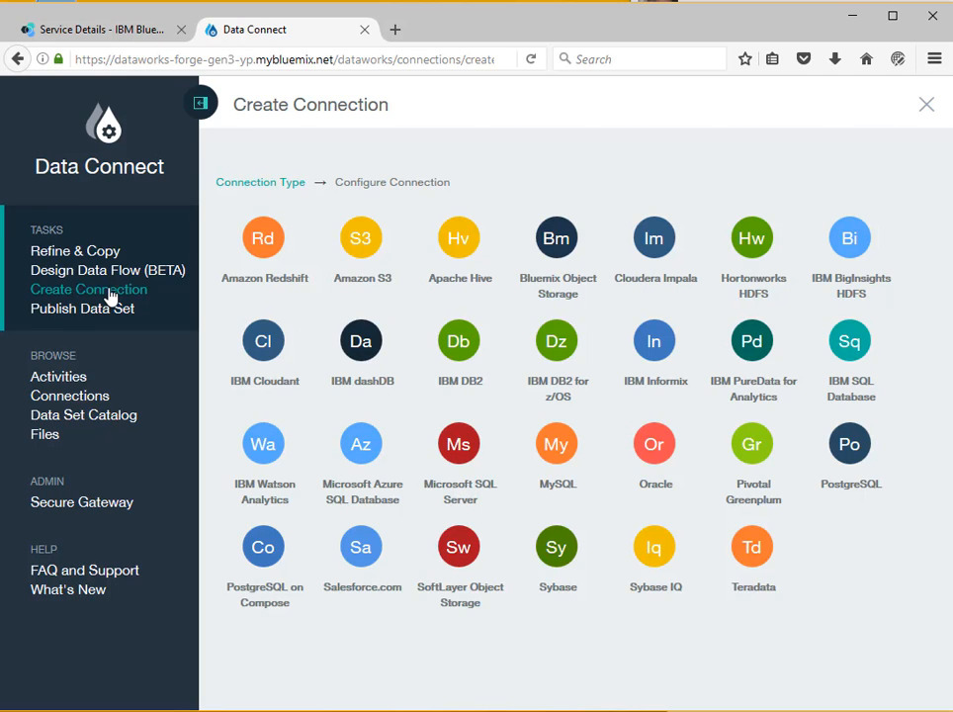
pyautogui.click(374, 352)
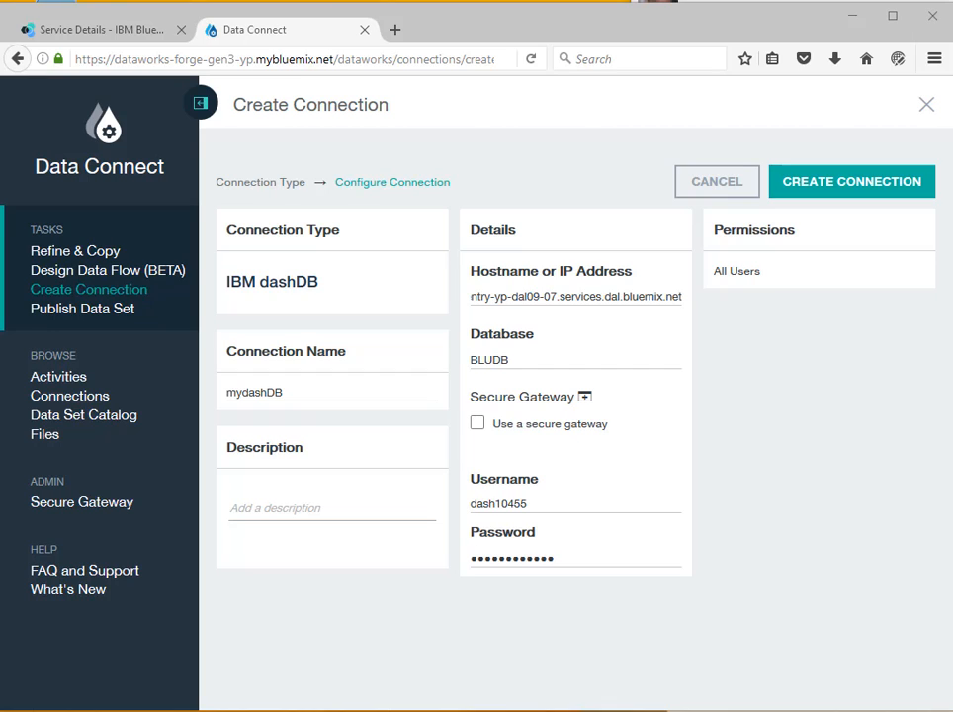
pyautogui.click(840, 187)
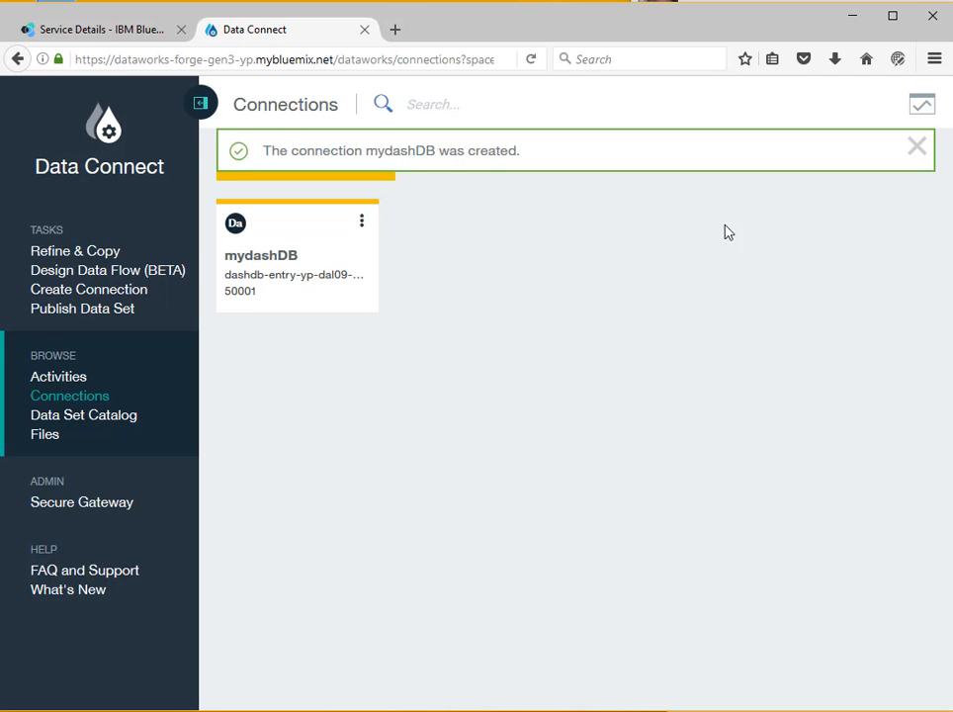
# Create an IBM Cloudant connection named mycloudant, using the Cloudant URL, username and password from the Cloudant service credentials.
pyautogui.click(62, 295)
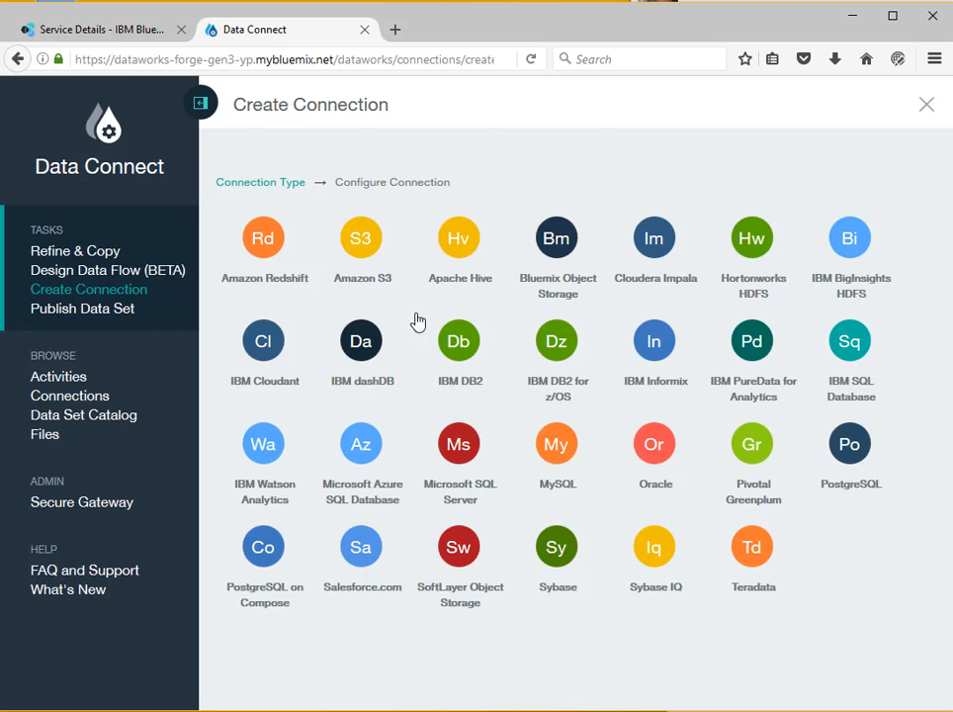
pyautogui.click(263, 340)
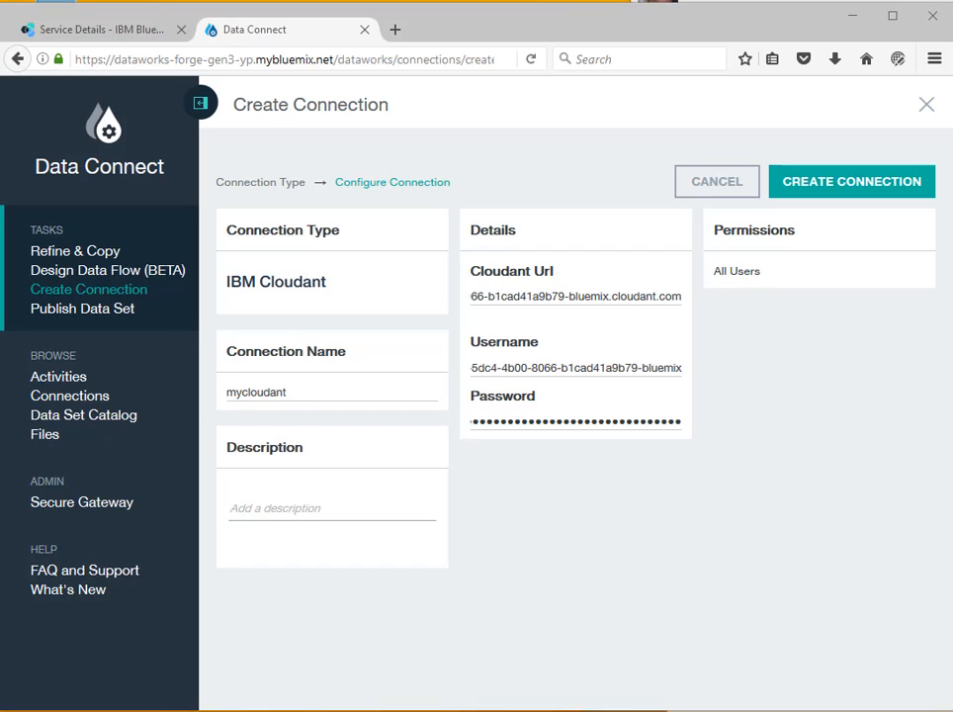
pyautogui.click(842, 184)
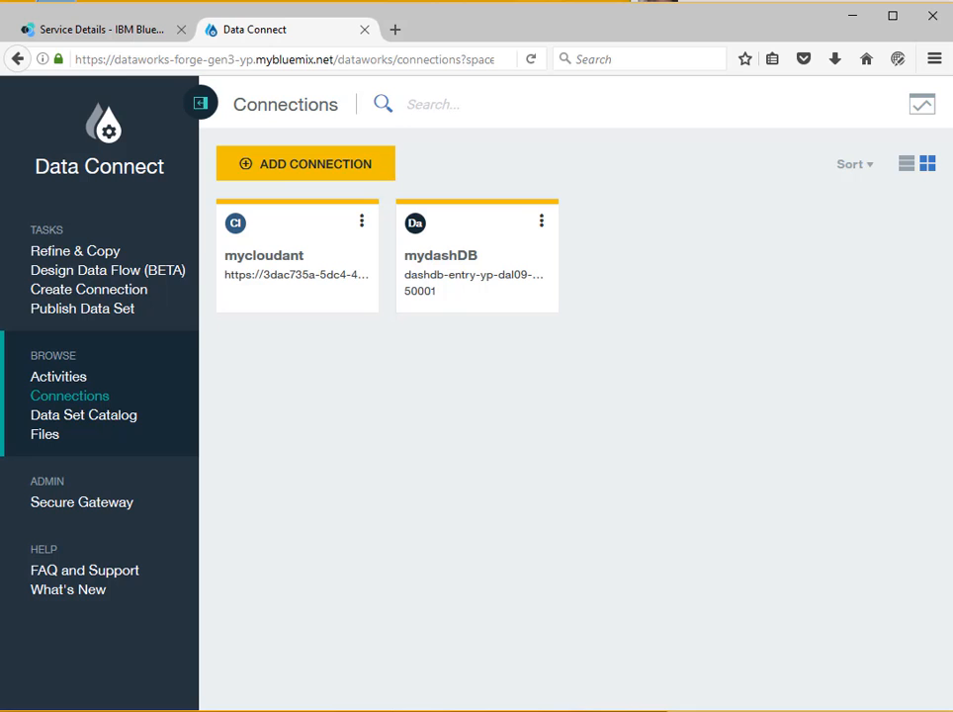
# Start a Refine & Copy activity and select the PRODUCT table from the GOSALES schema of the mydashDB connection as its source.
pyautogui.click(74, 253)
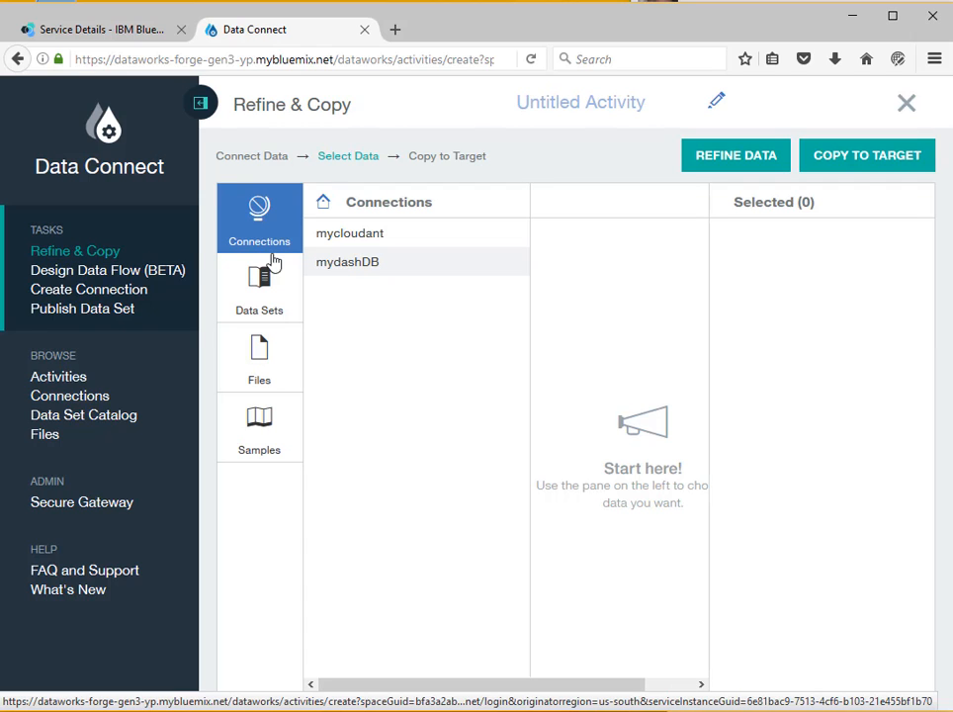
pyautogui.click(353, 268)
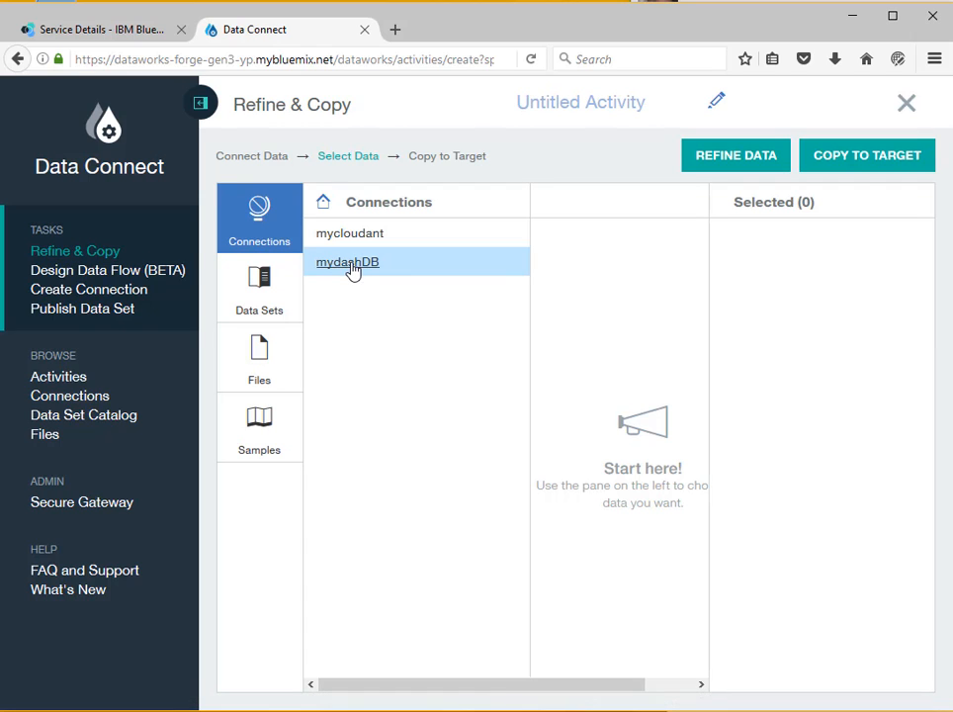
pyautogui.click(353, 268)
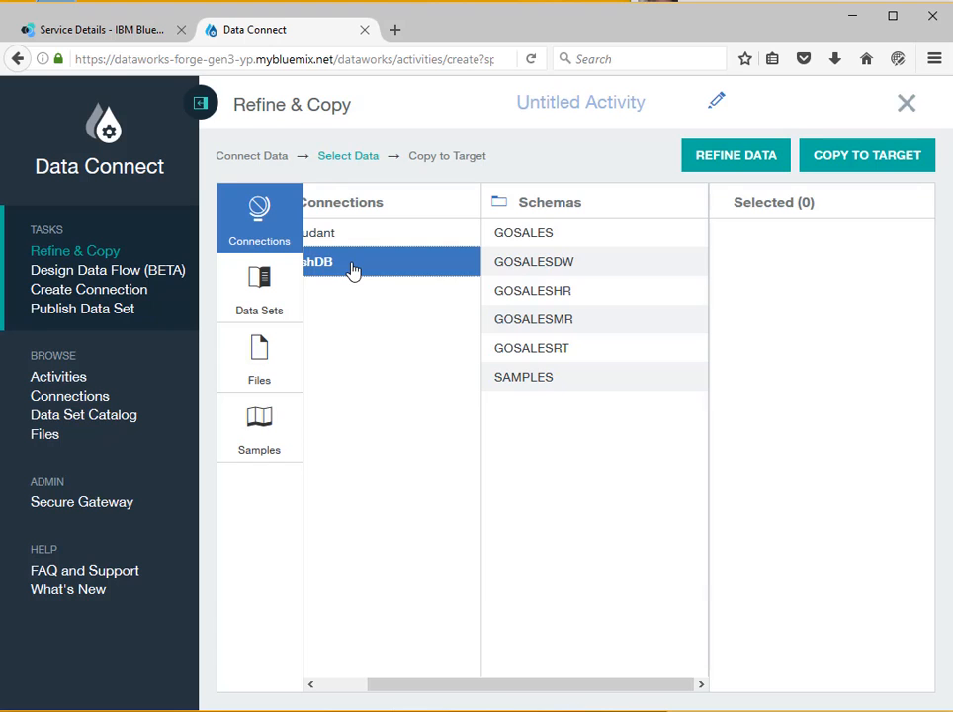
pyautogui.click(537, 246)
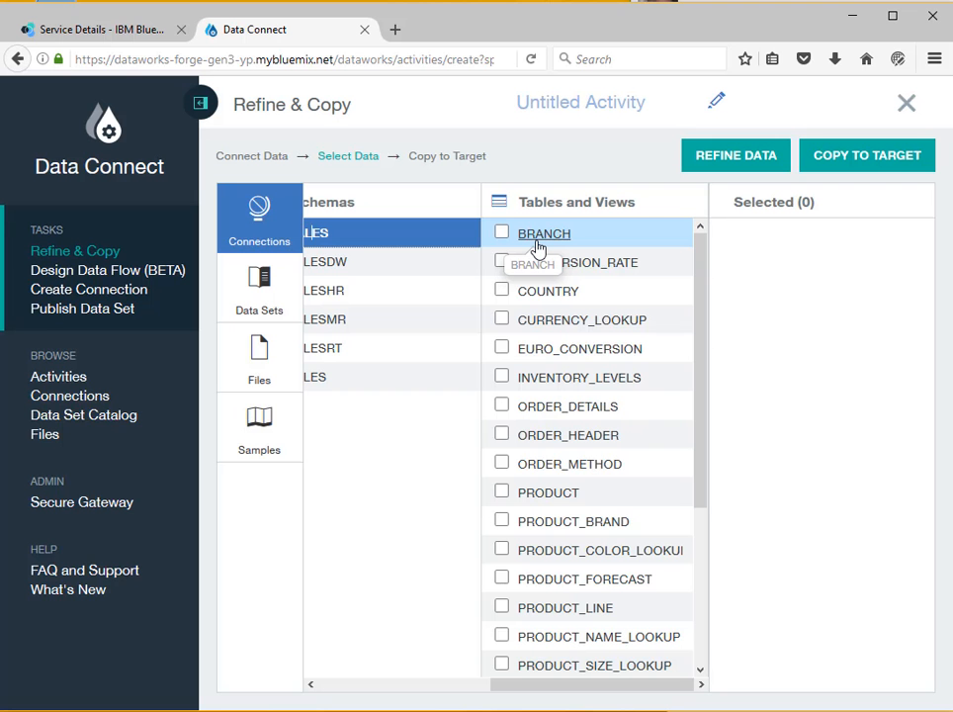
pyautogui.click(501, 495)
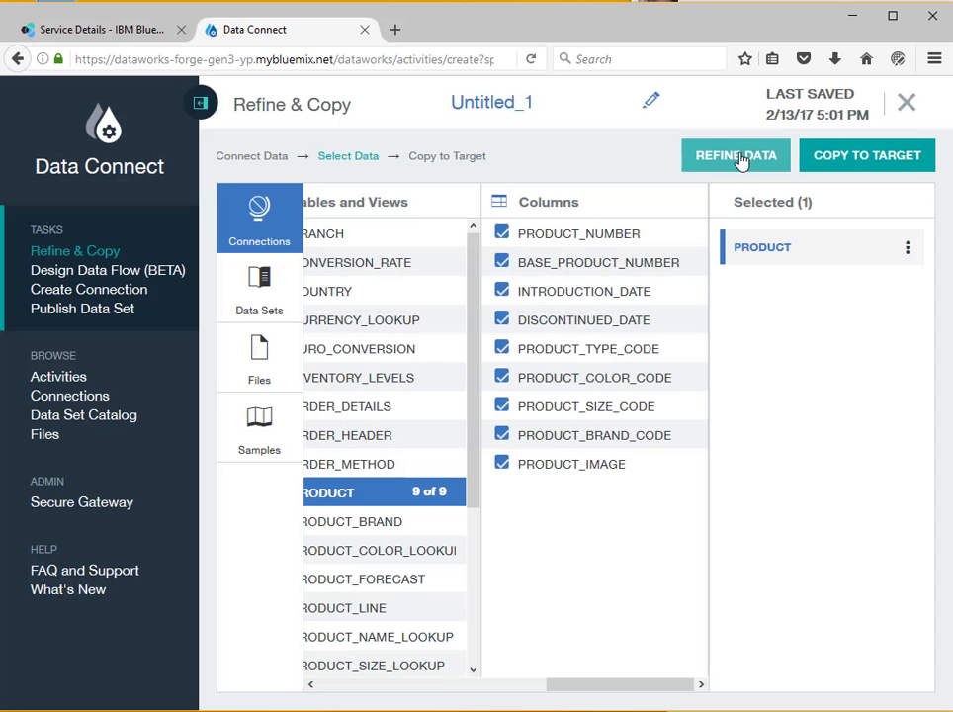
# Refine the PRODUCT data by filtering rows on the PRODUCT_TYPE_CODE column to the value 961.
pyautogui.click(737, 156)
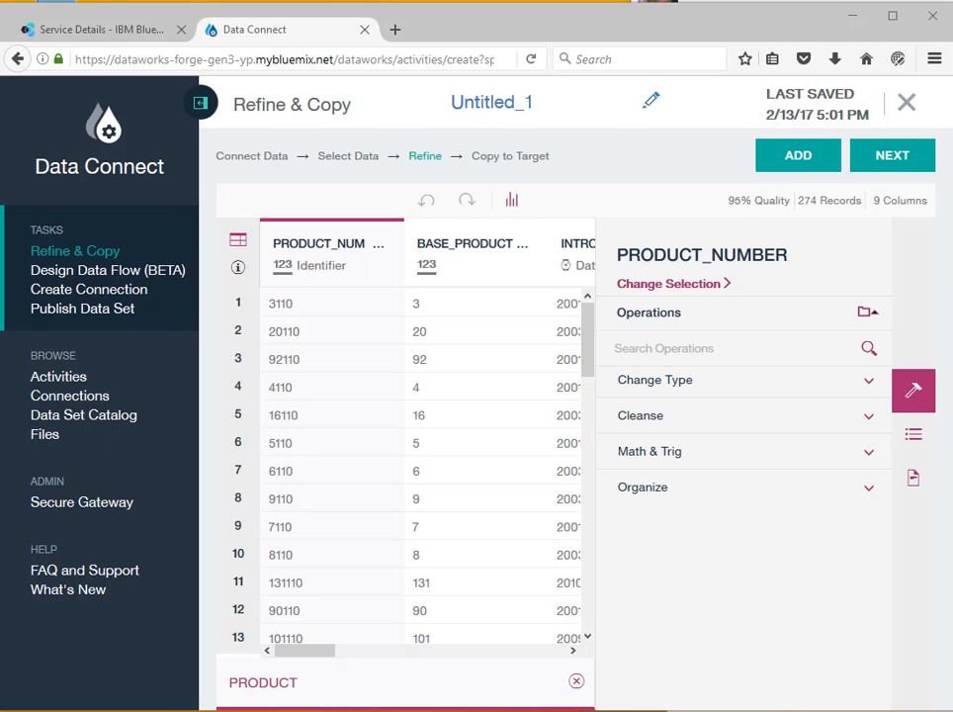
pyautogui.moveTo(323, 652); pyautogui.dragTo(420, 681)
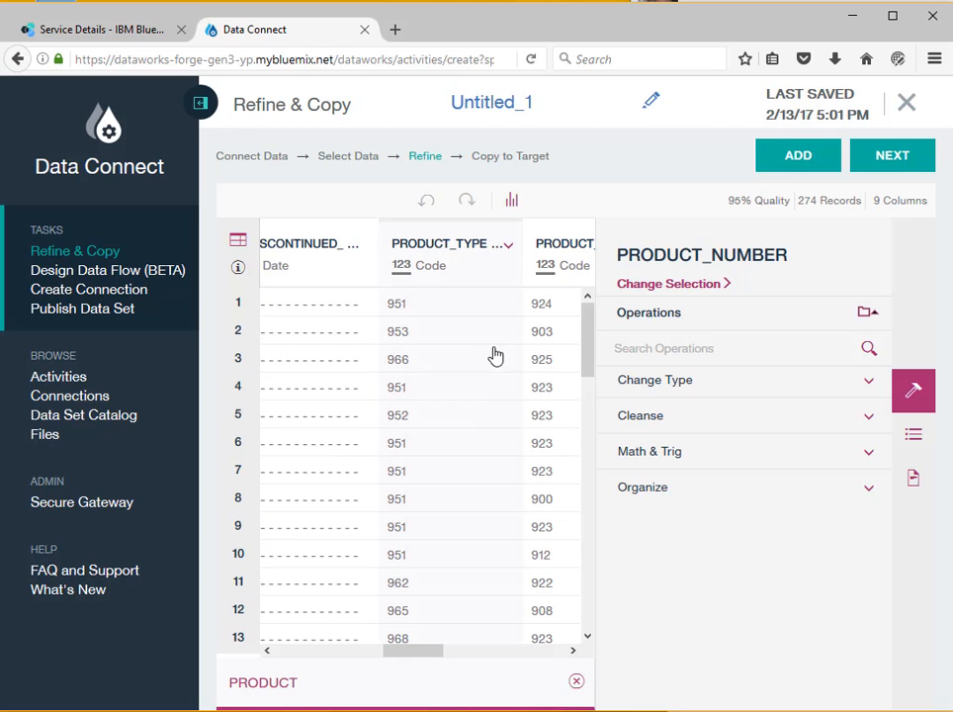
pyautogui.click(445, 256)
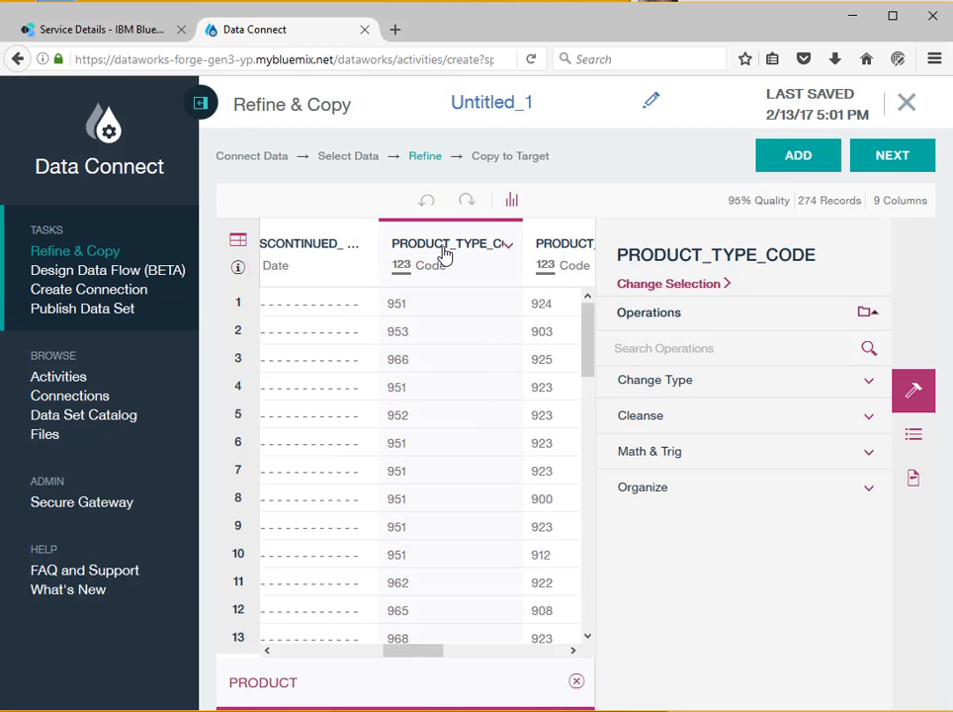
pyautogui.click(874, 317)
pyautogui.click(864, 420)
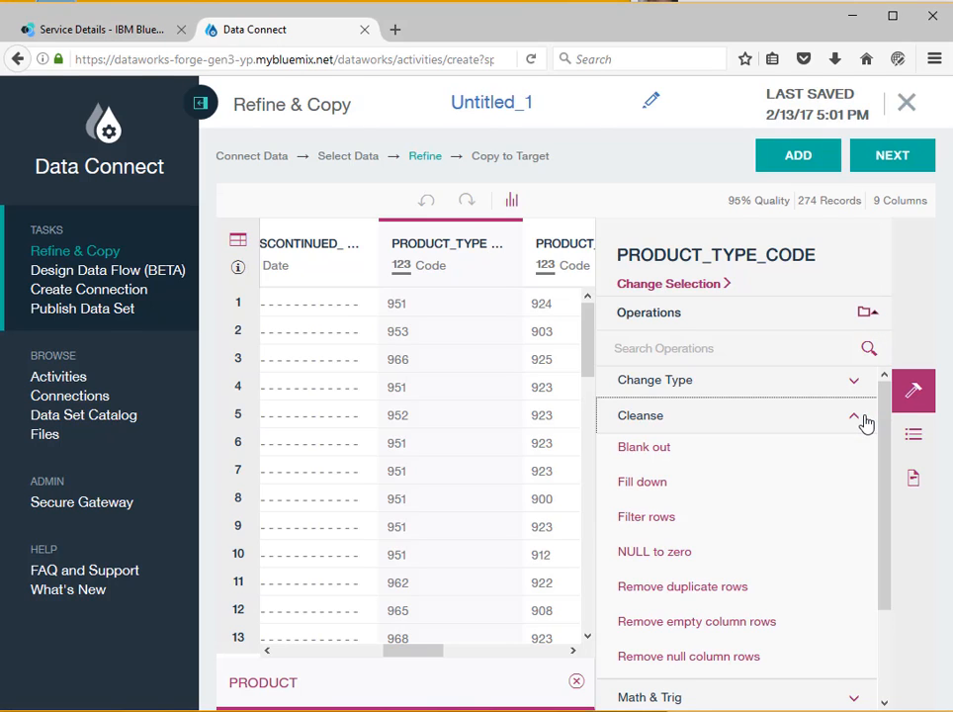
pyautogui.click(623, 531)
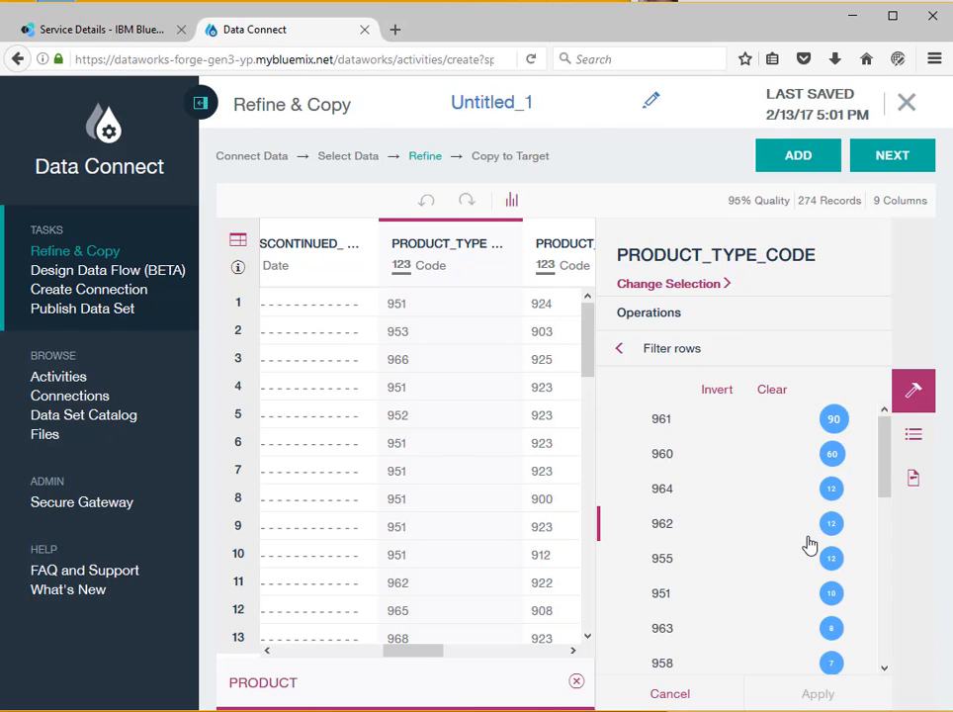
pyautogui.click(653, 424)
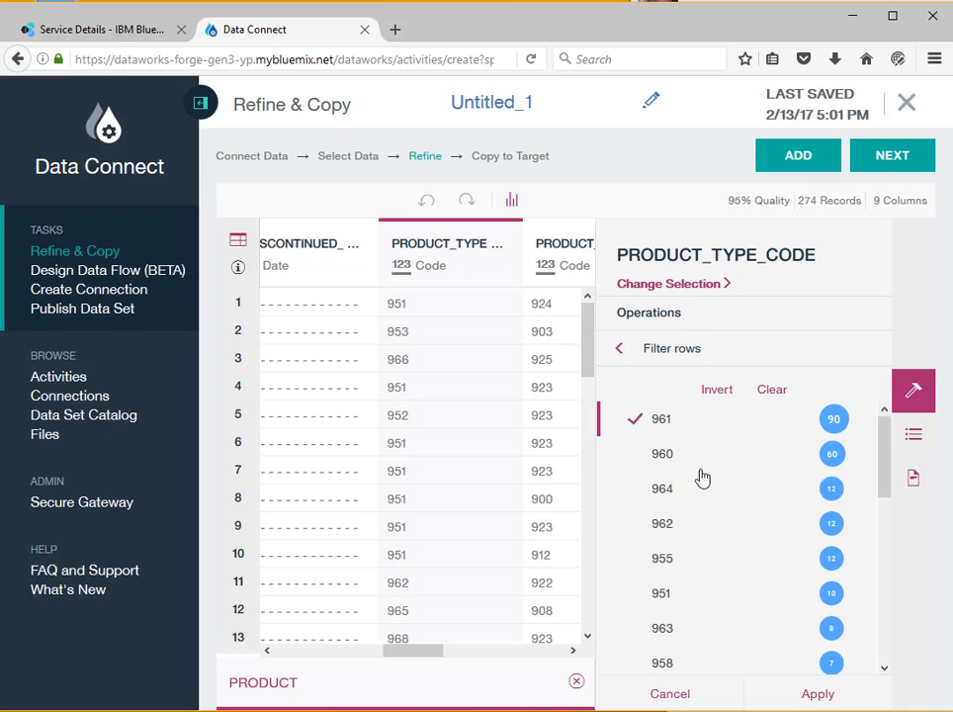
pyautogui.click(821, 694)
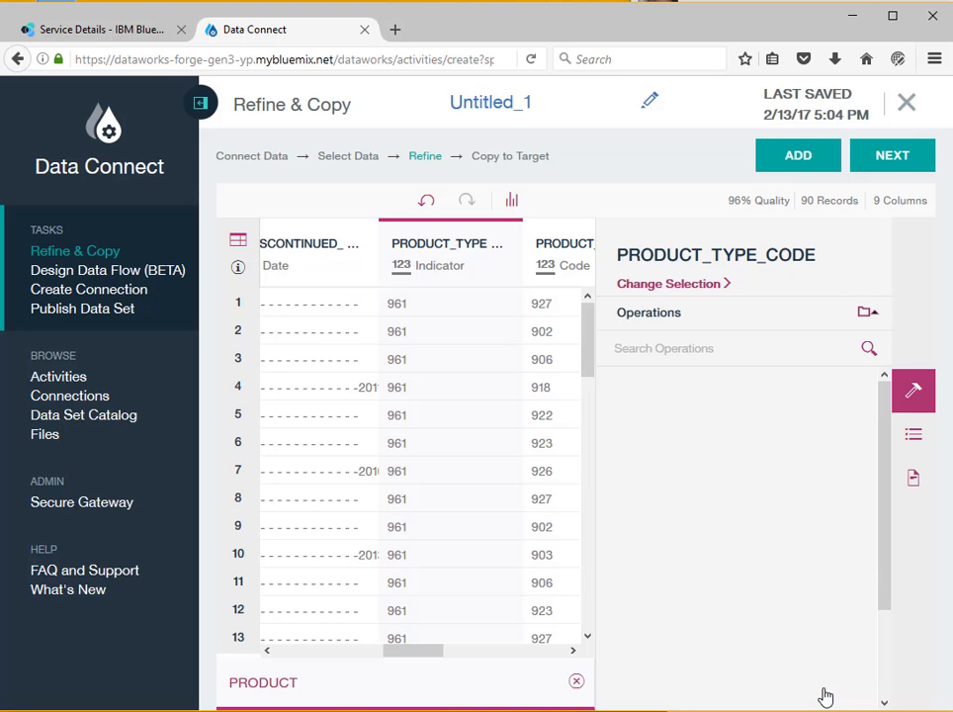
# Set the mycloudant connection as the copy target and rename the activity MyFirstActivity.
pyautogui.click(893, 158)
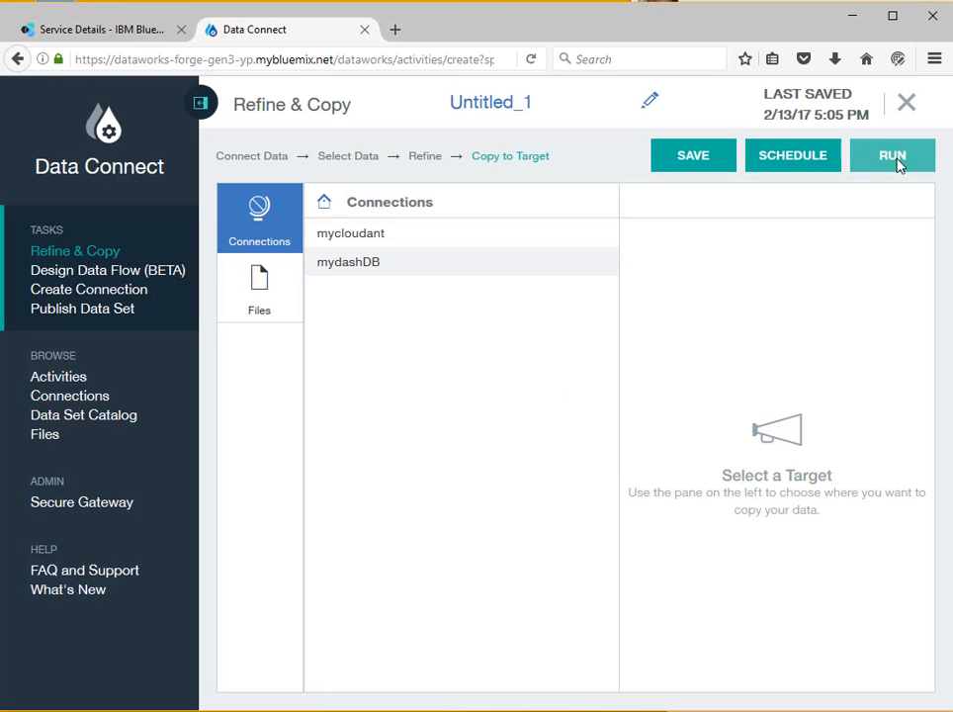
pyautogui.click(351, 234)
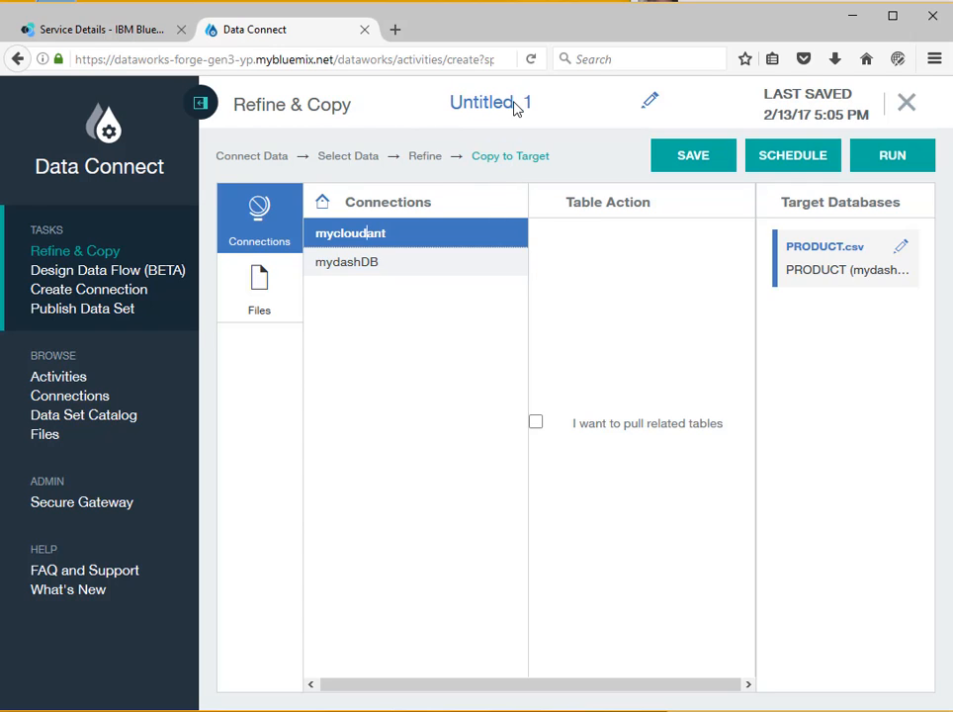
pyautogui.click(647, 103)
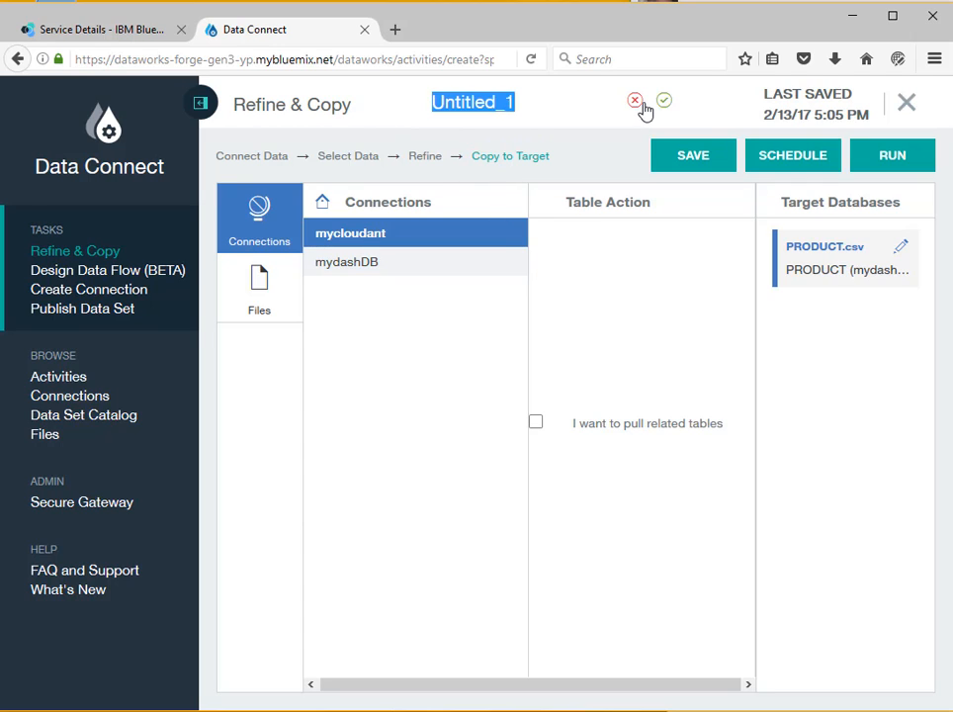
pyautogui.write('MyA')
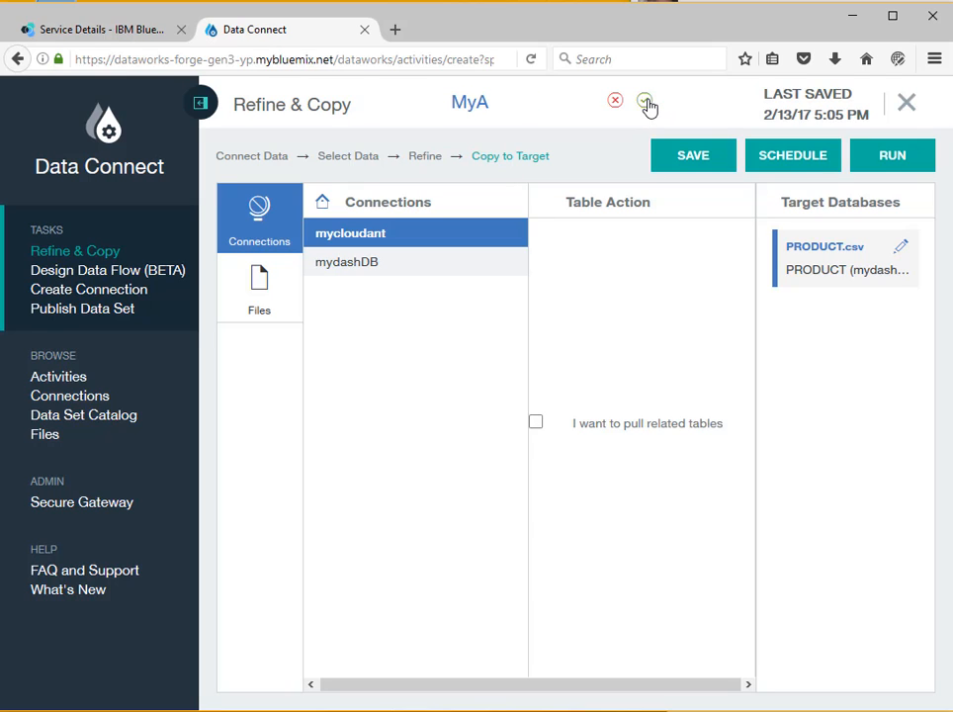
pyautogui.write('FirstActivity')
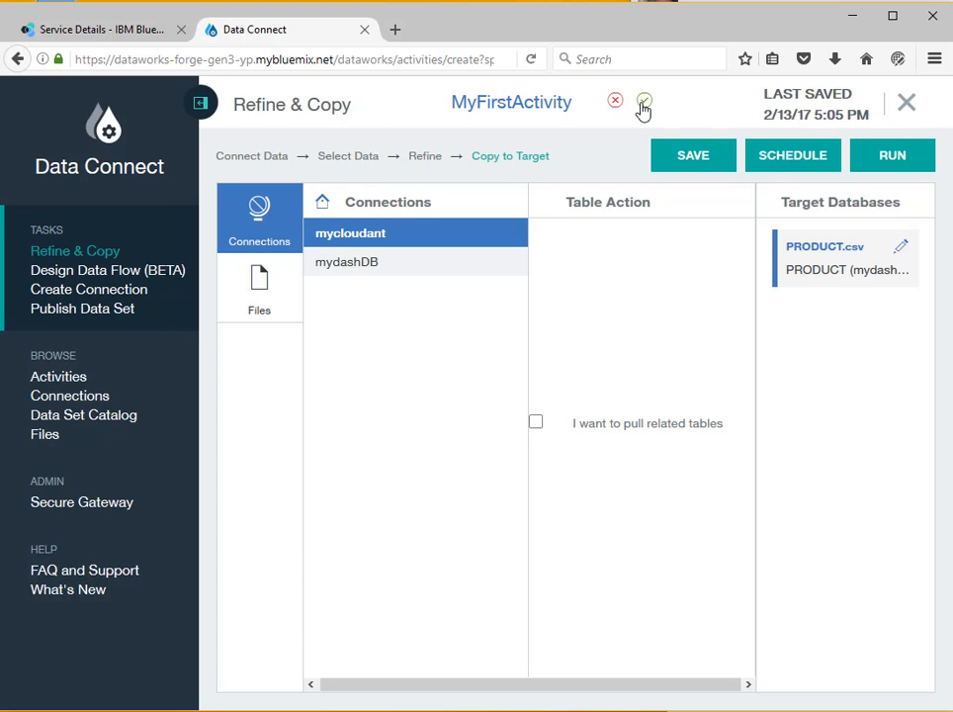
pyautogui.click(642, 105)
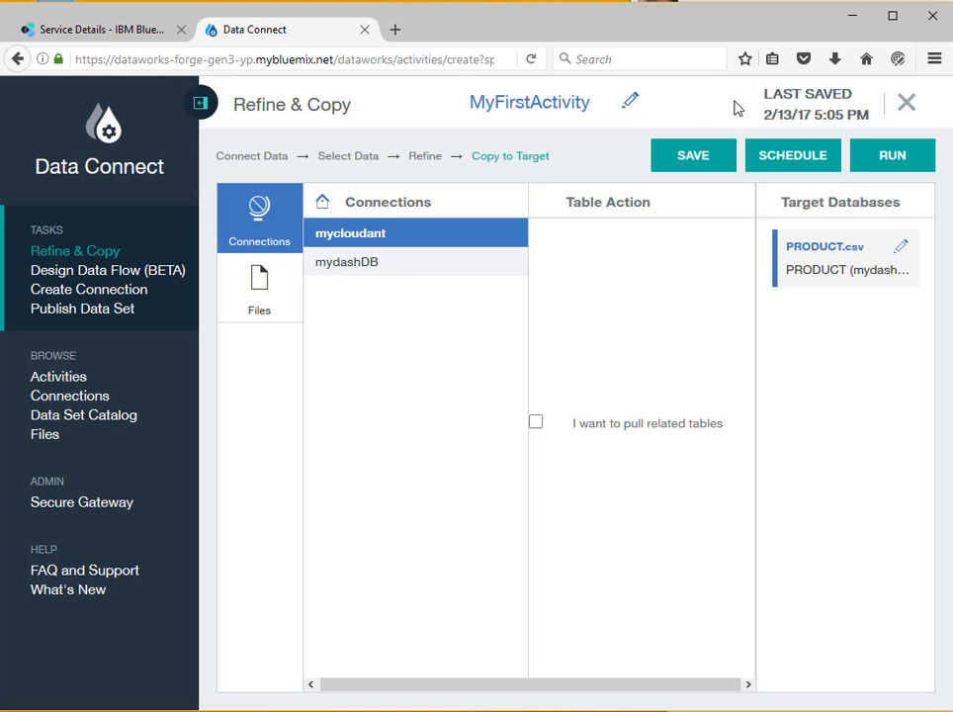
# Run MyFirstActivity and open its details page.
pyautogui.click(884, 162)
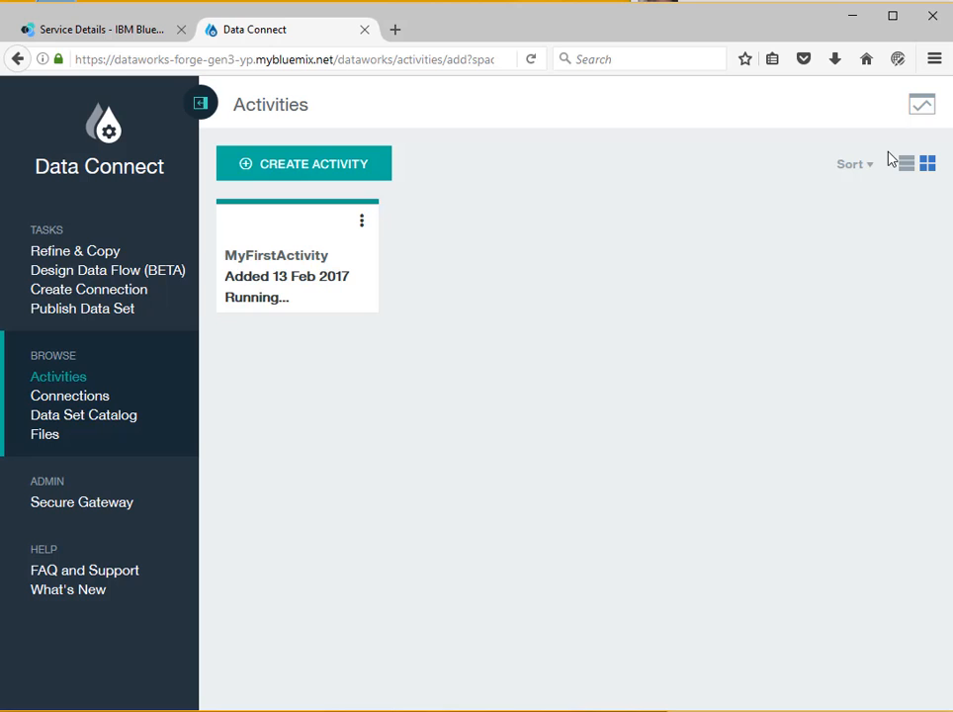
pyautogui.click(329, 257)
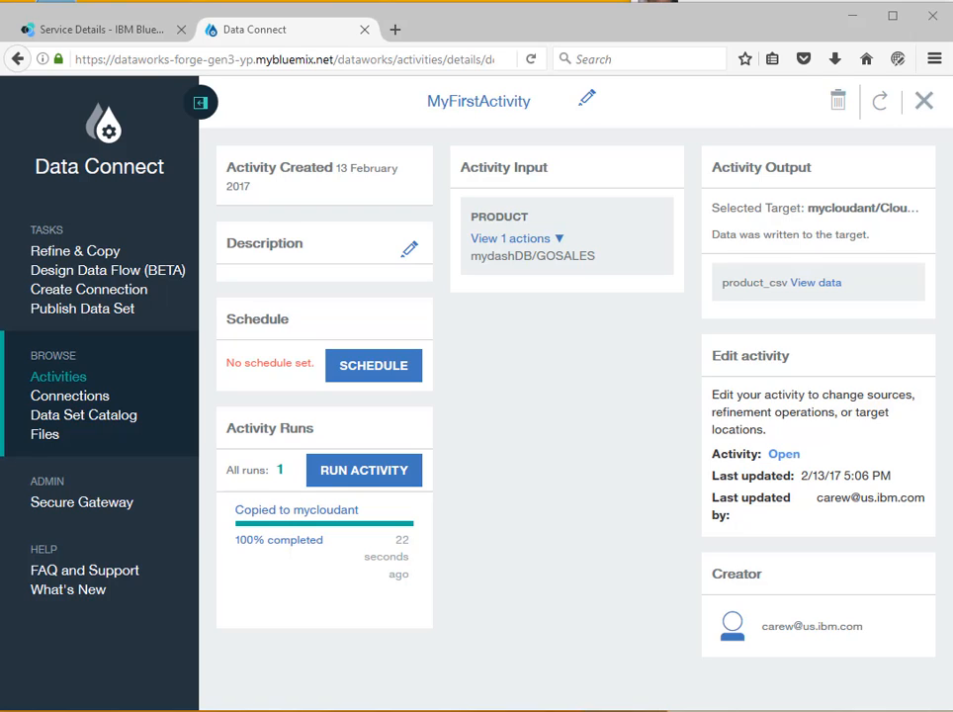
# From the Bluemix services list, launch the dashboard of the Cloudant NoSQL DB service and open its product_csv database.
pyautogui.click(112, 30)
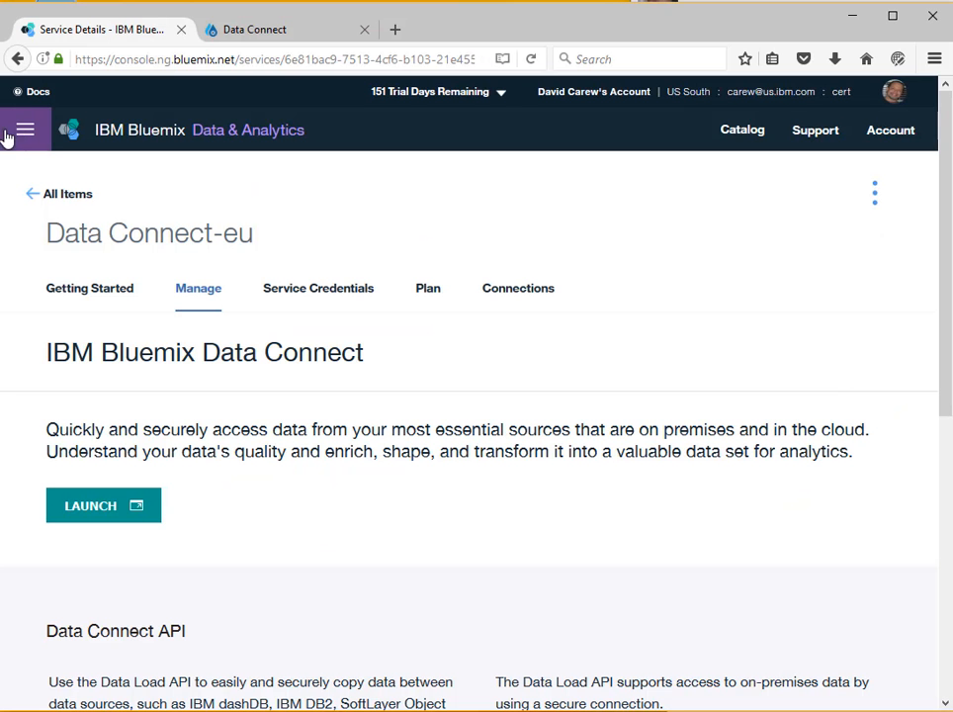
pyautogui.click(69, 196)
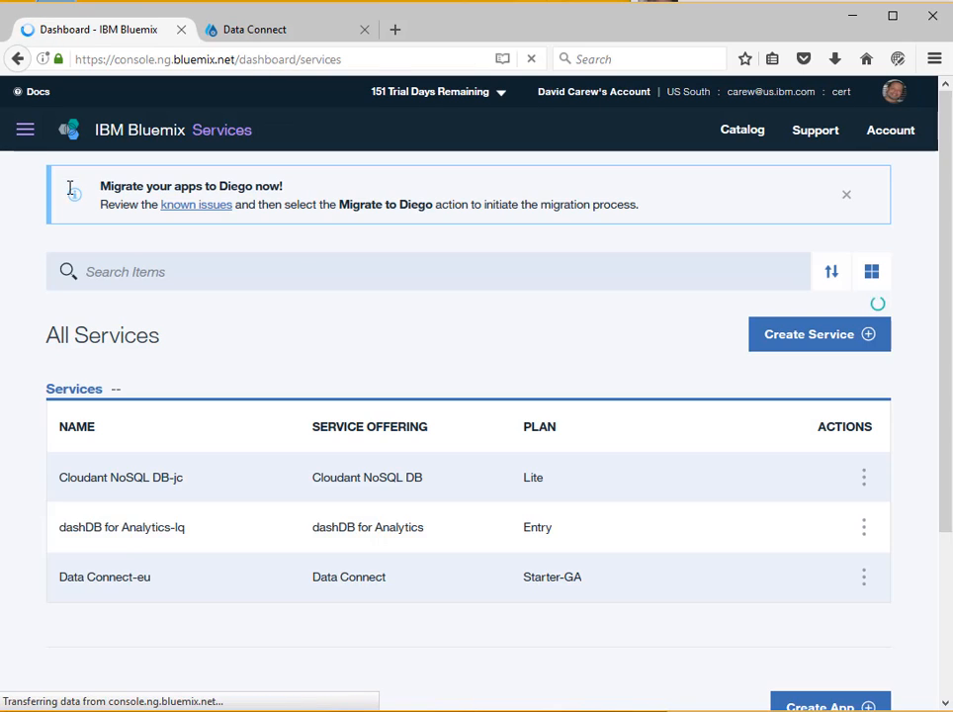
pyautogui.click(134, 483)
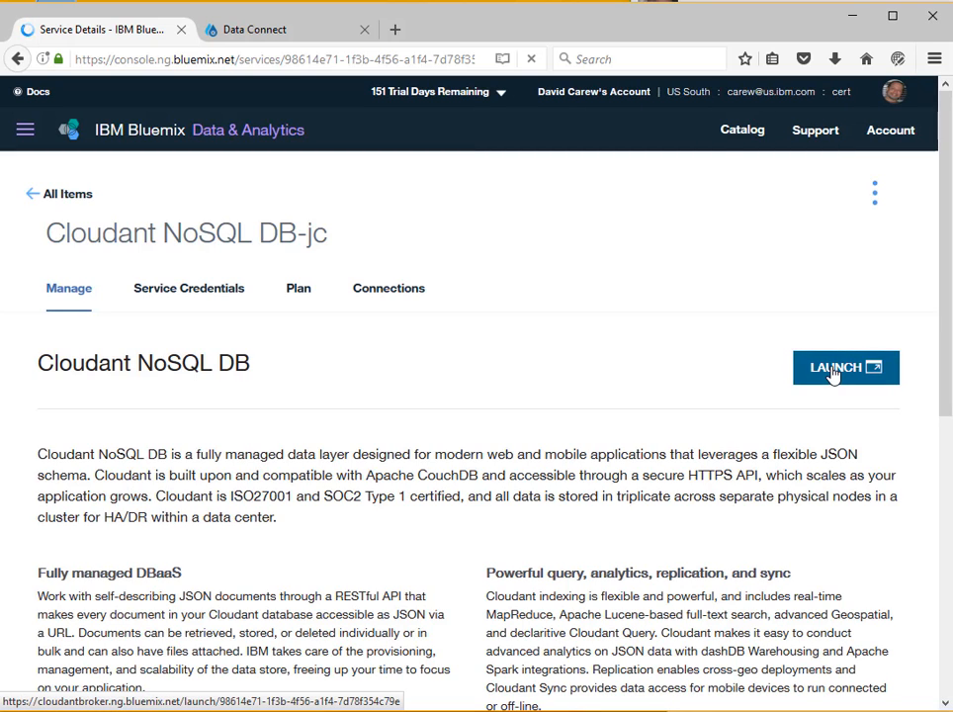
pyautogui.click(832, 373)
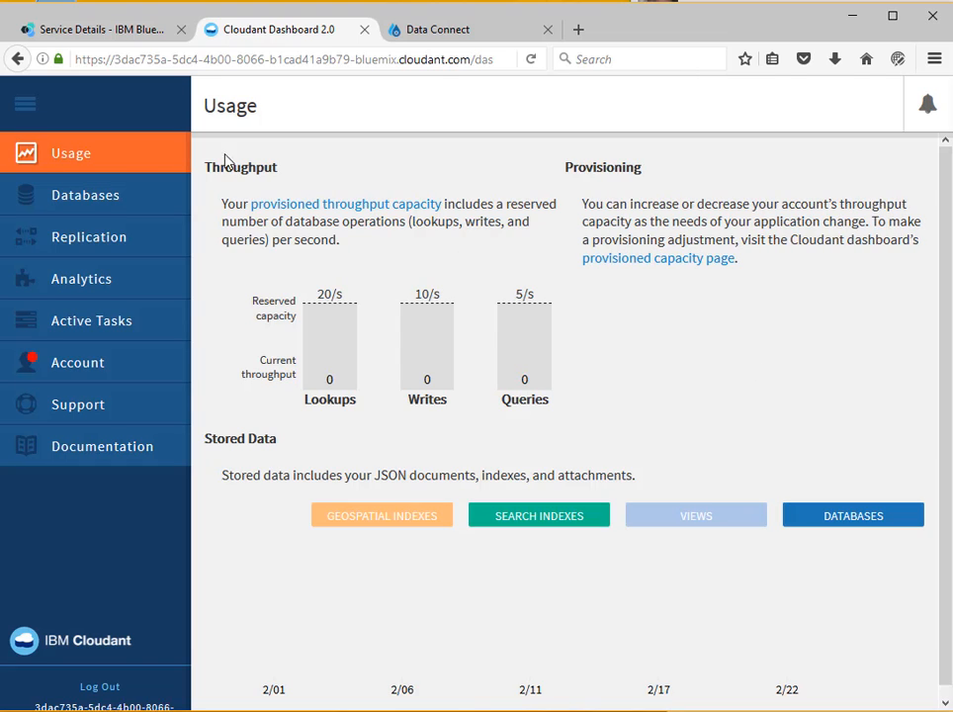
pyautogui.click(89, 198)
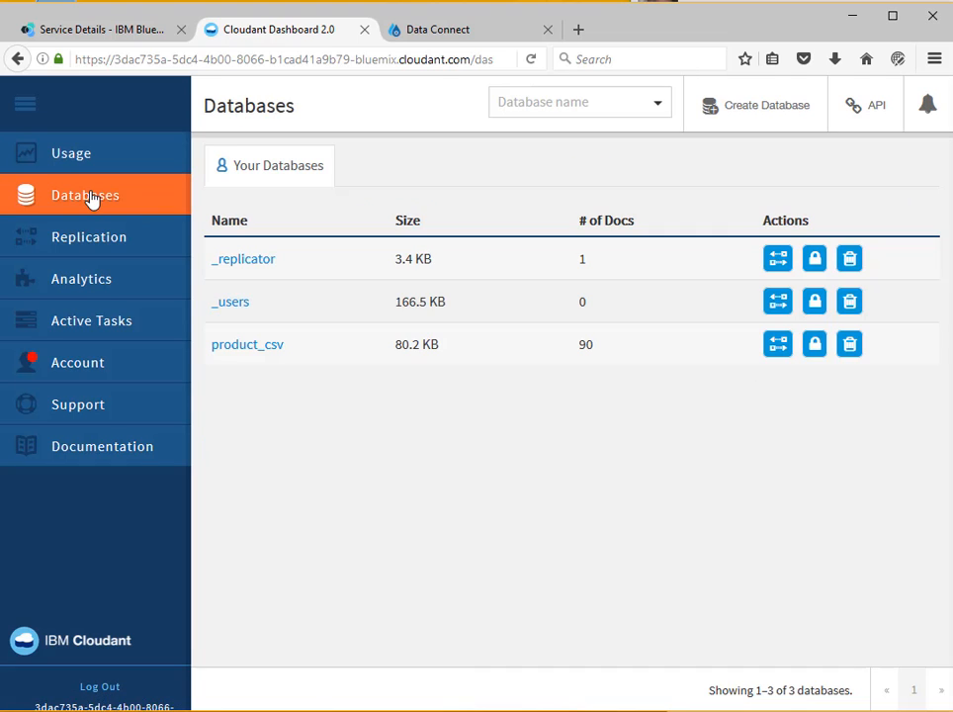
pyautogui.click(249, 345)
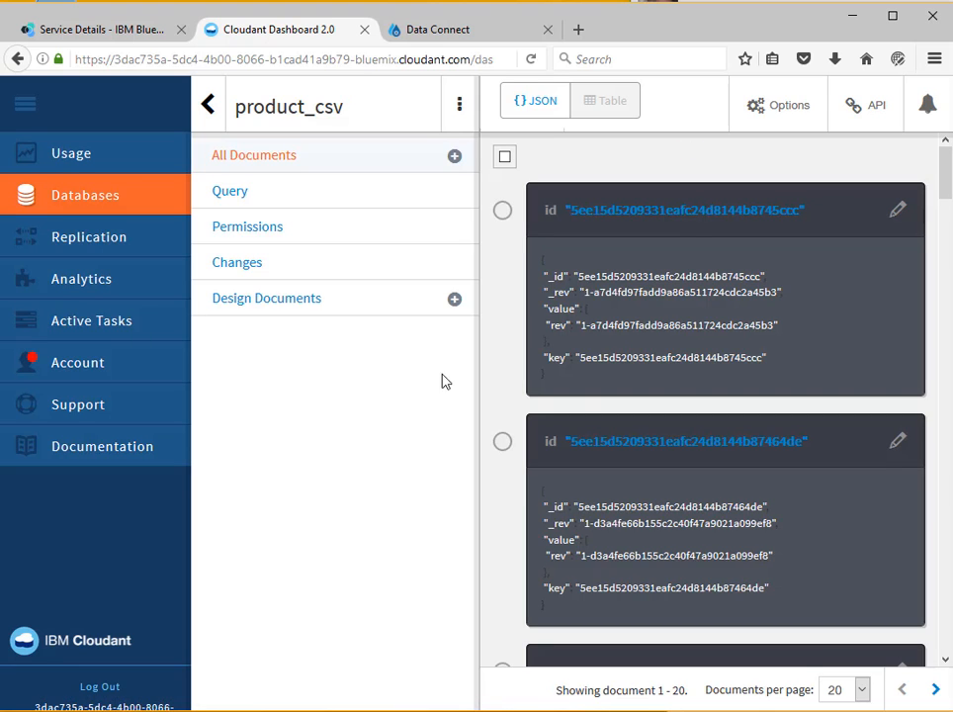
# Query all documents in product_csv with Include Docs enabled and look through the copied product records.
pyautogui.click(784, 118)
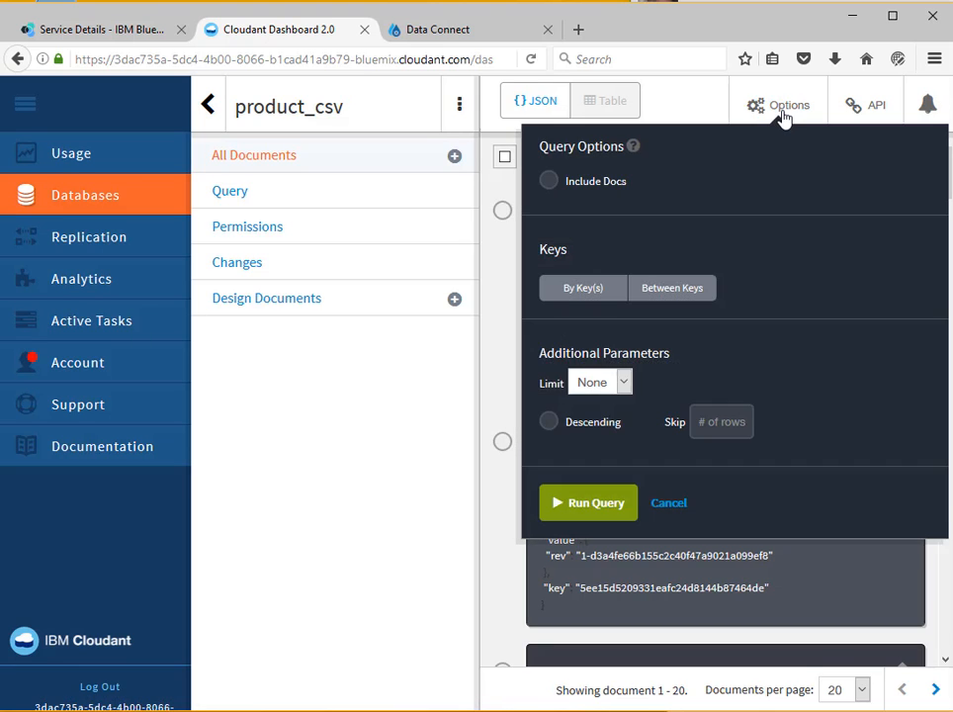
pyautogui.click(549, 183)
pyautogui.click(590, 514)
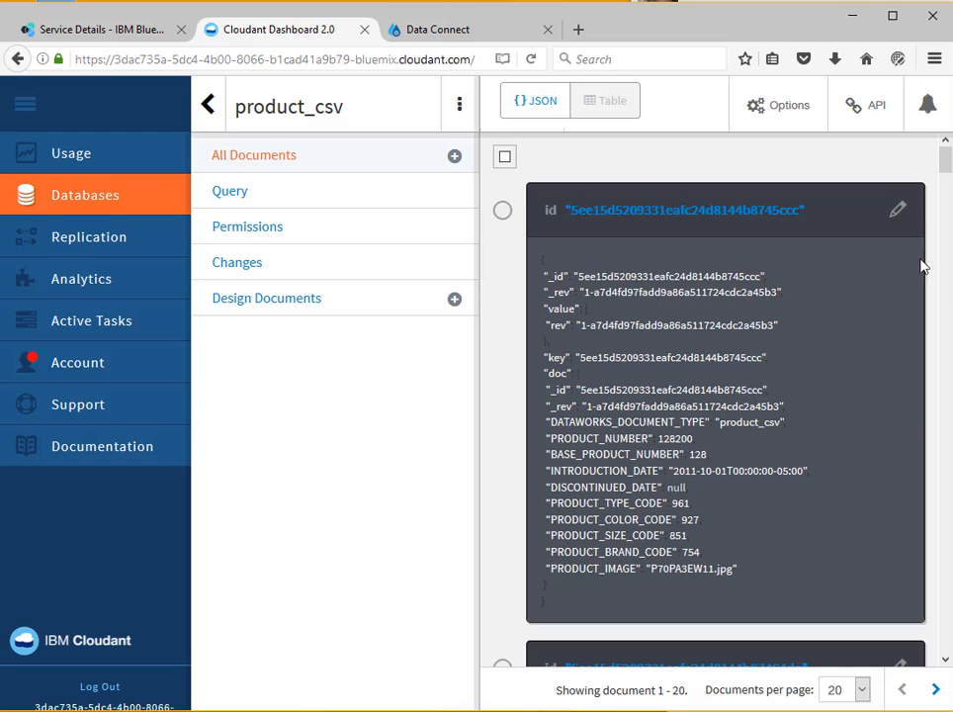
pyautogui.moveTo(946, 153); pyautogui.dragTo(946, 171)
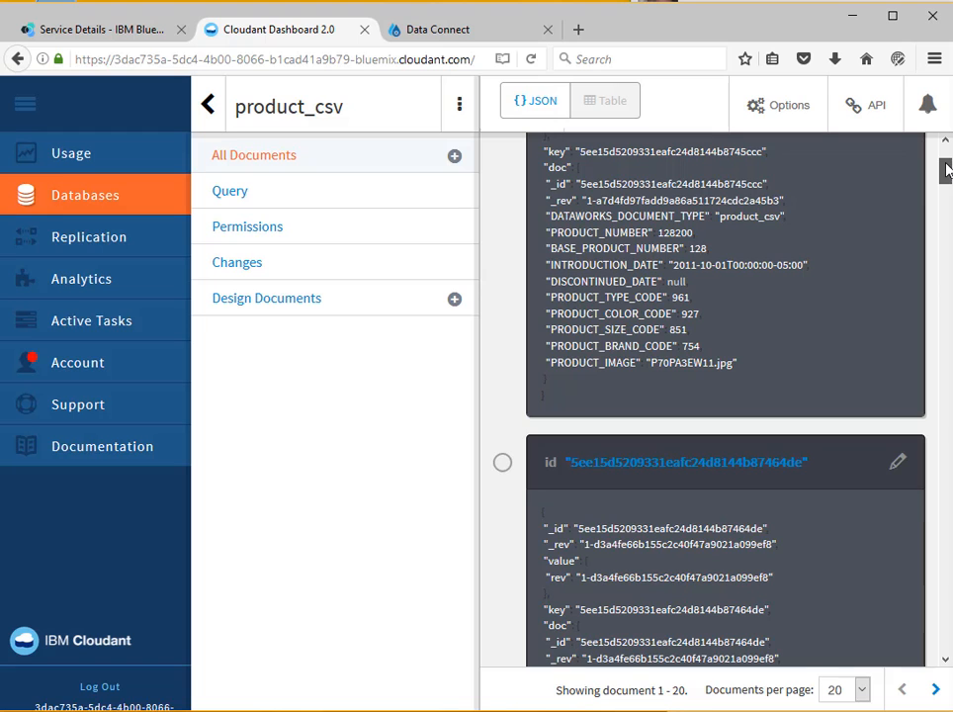
pyautogui.moveTo(946, 170); pyautogui.dragTo(942, 278)
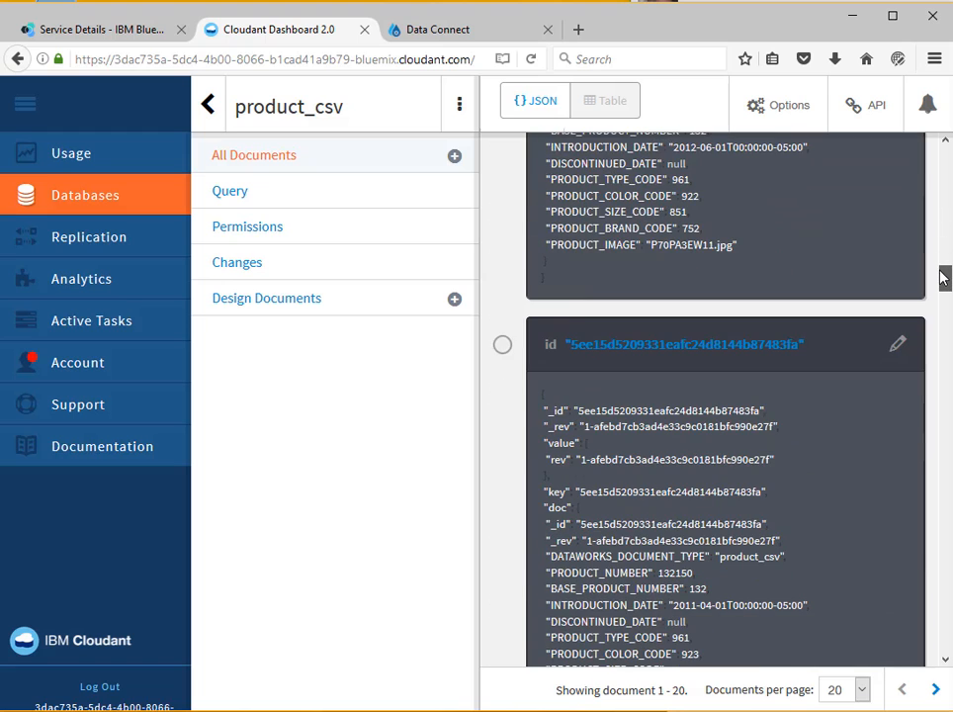